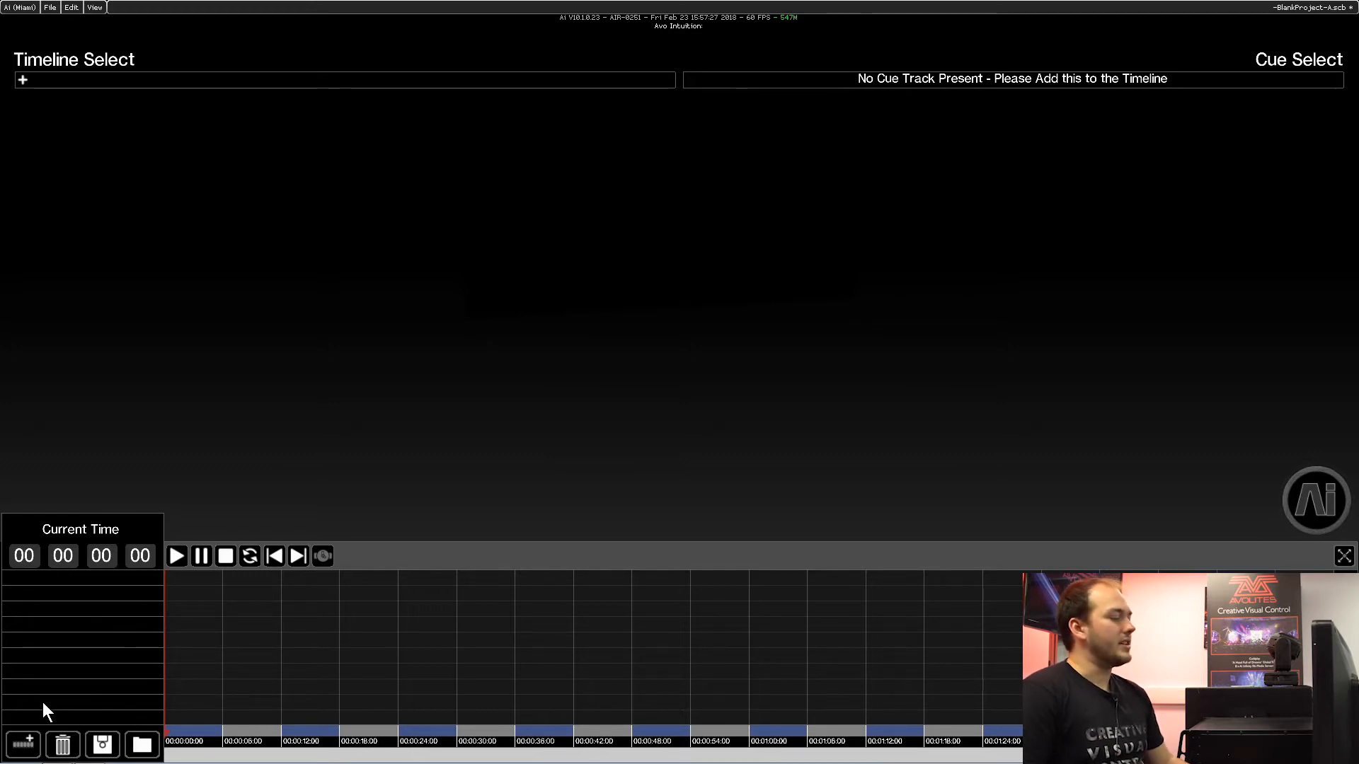
Add a CENTRE - layer 1 track to the timeline and place the fludio movie from the Tutorials folder near its start.
{"action": "left_click", "coordinate": [24, 744]}
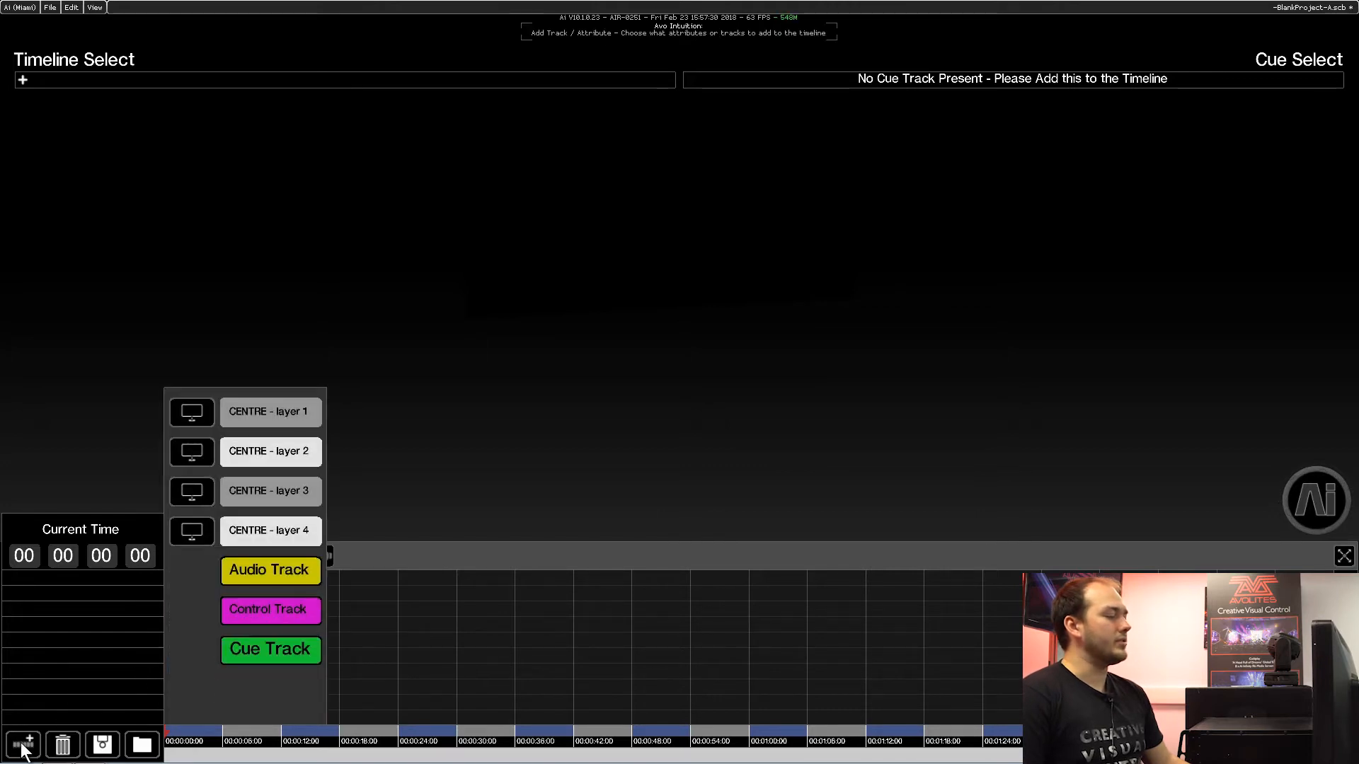
{"action": "left_click", "coordinate": [265, 419]}
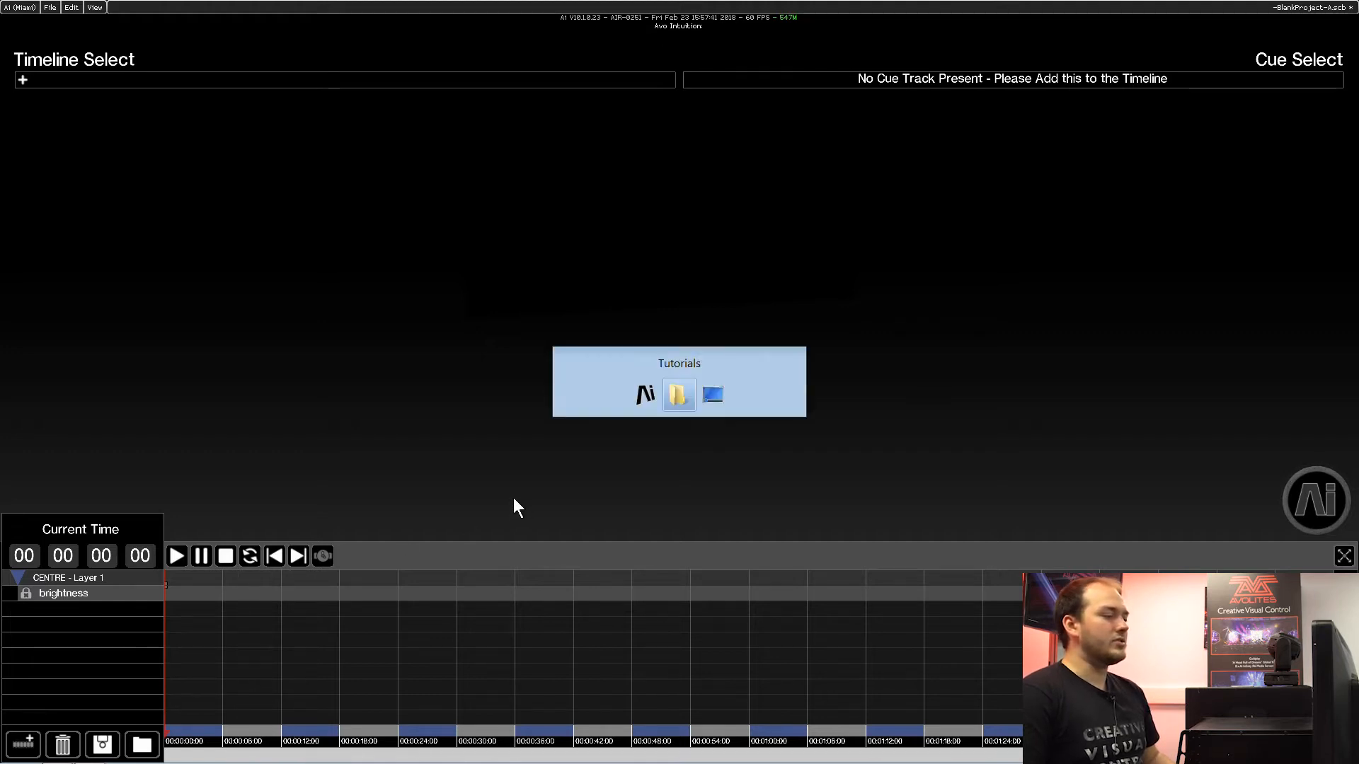
{"action": "left_click", "coordinate": [583, 397]}
{"action": "mouse_move", "coordinate": [577, 395]}
{"action": "left_mouse_down"}
{"action": "mouse_move", "coordinate": [463, 474]}
{"action": "mouse_move", "coordinate": [302, 555]}
{"action": "mouse_move", "coordinate": [200, 576]}
{"action": "mouse_move", "coordinate": [202, 702]}
{"action": "mouse_move", "coordinate": [208, 624]}
{"action": "mouse_move", "coordinate": [194, 574]}
{"action": "mouse_move", "coordinate": [176, 580]}
{"action": "left_mouse_up"}
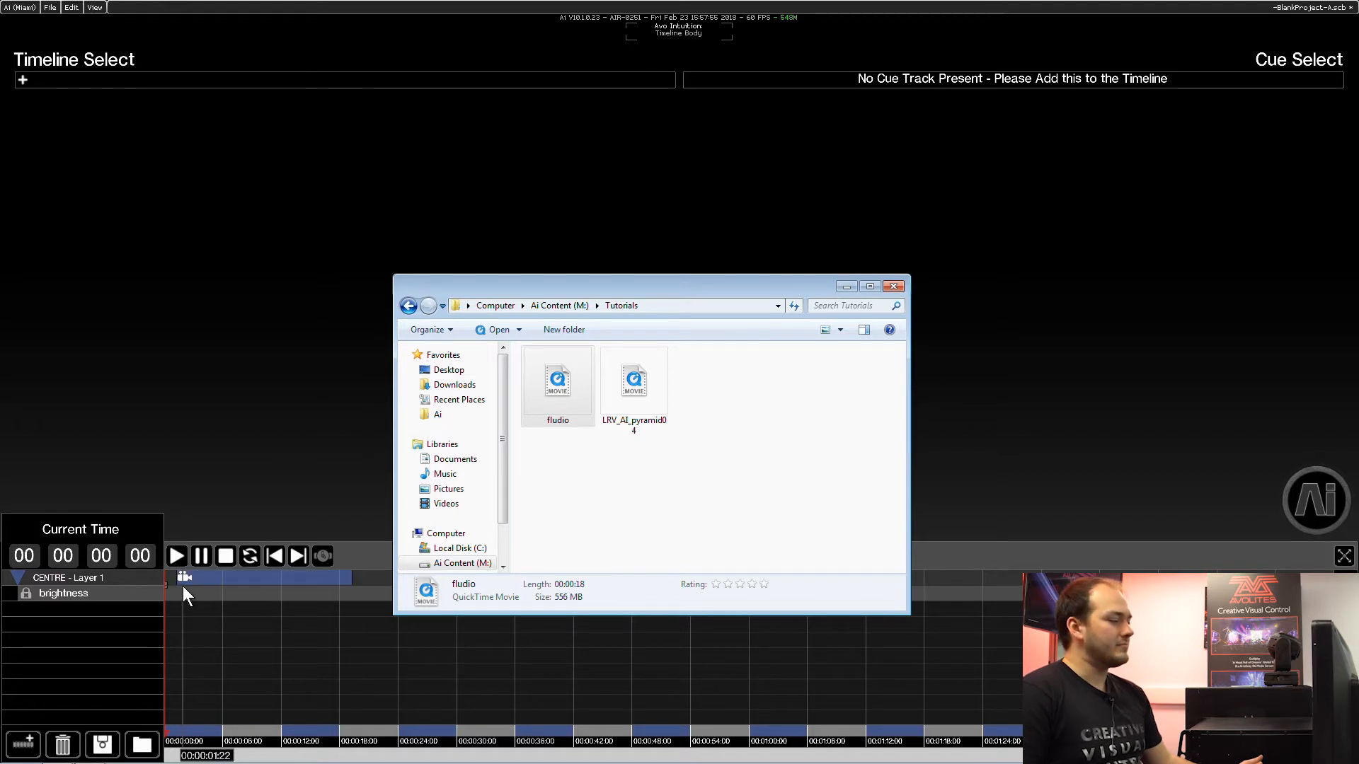
{"action": "left_click", "coordinate": [242, 466]}
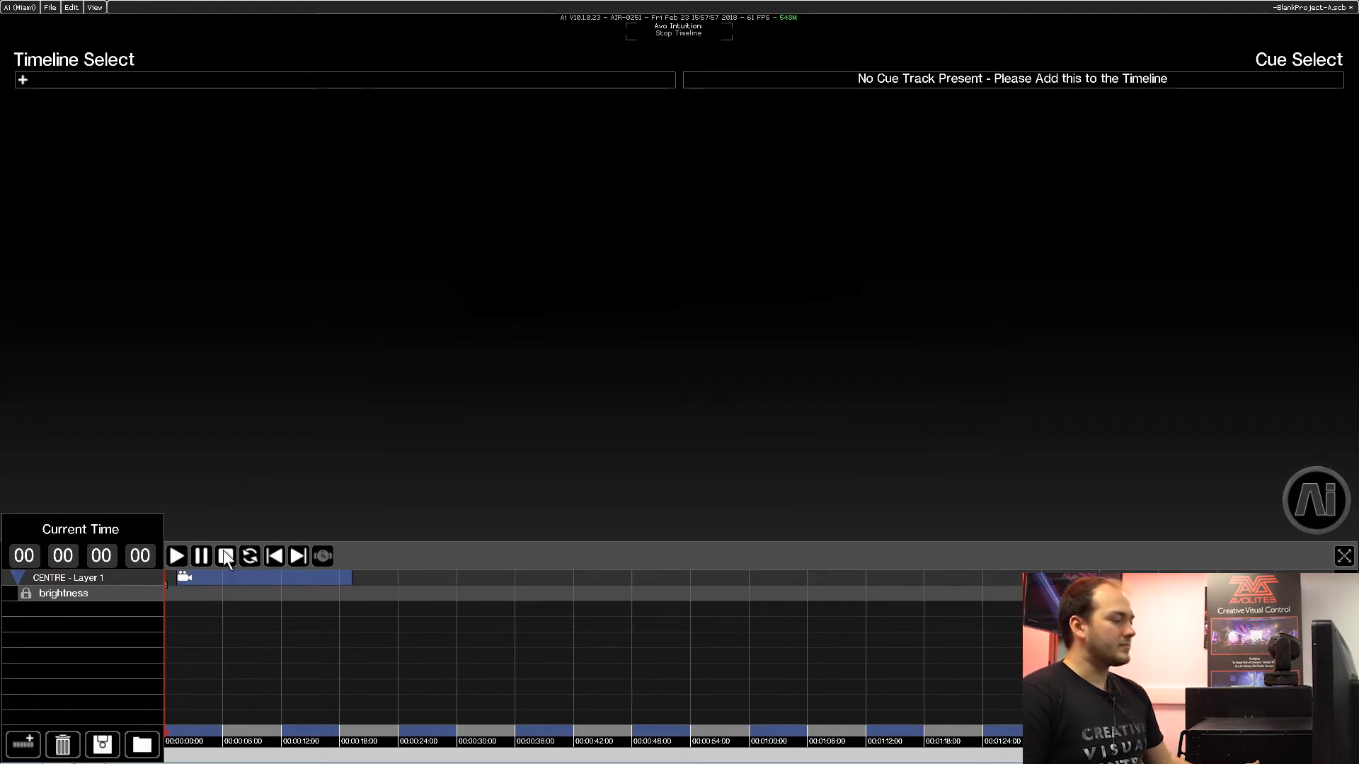
Play the timeline briefly to preview the fludio clip on the screen.
{"action": "left_click", "coordinate": [187, 607]}
{"action": "left_click", "coordinate": [177, 553]}
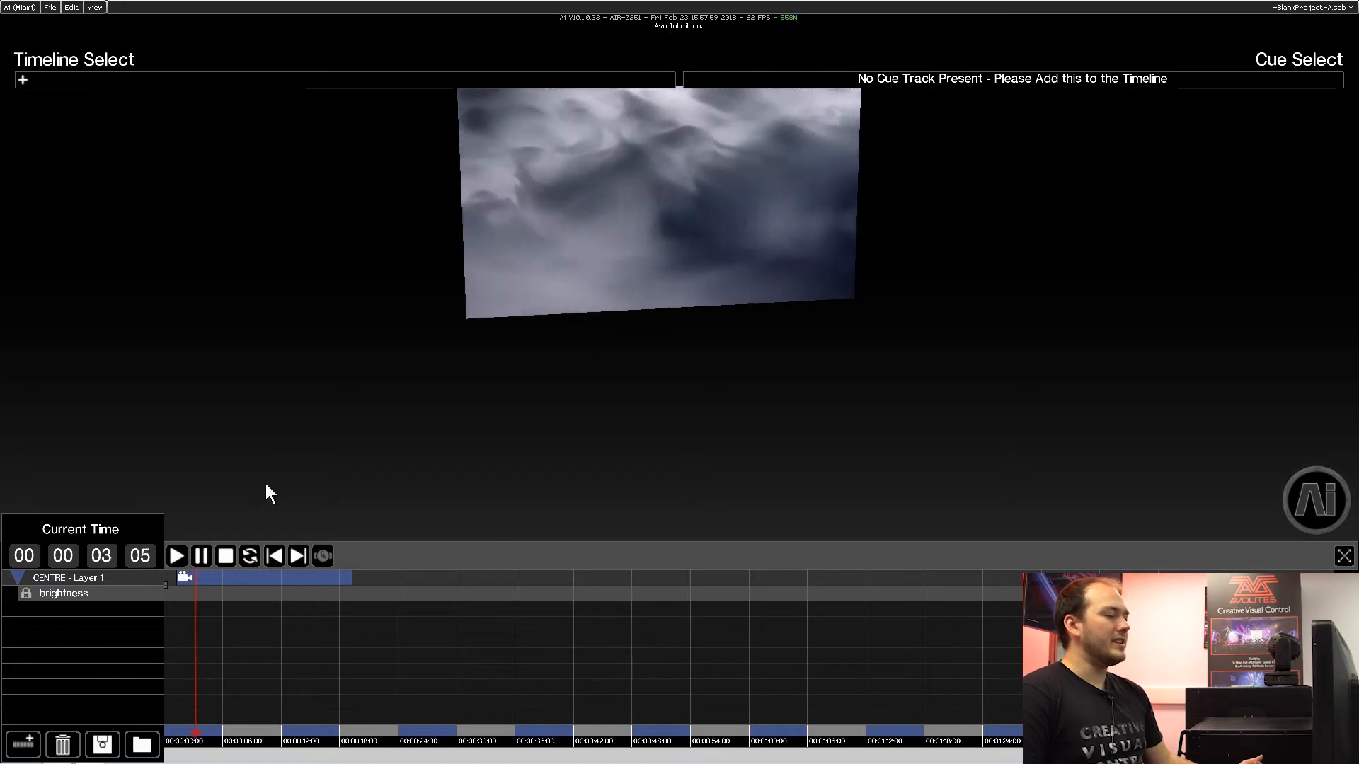
{"action": "left_click", "coordinate": [201, 556]}
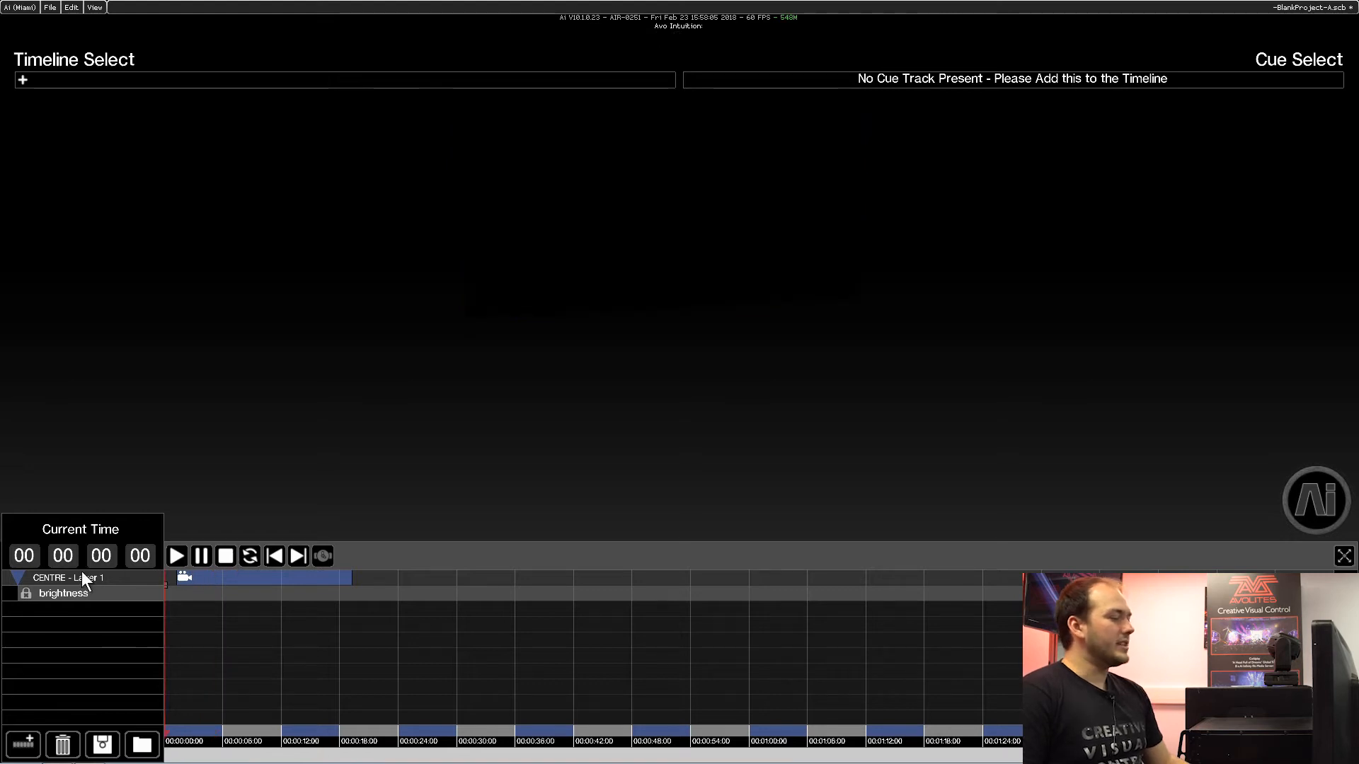
Add all available attributes to the CENTRE - Layer 1 track.
{"action": "left_click", "coordinate": [121, 578]}
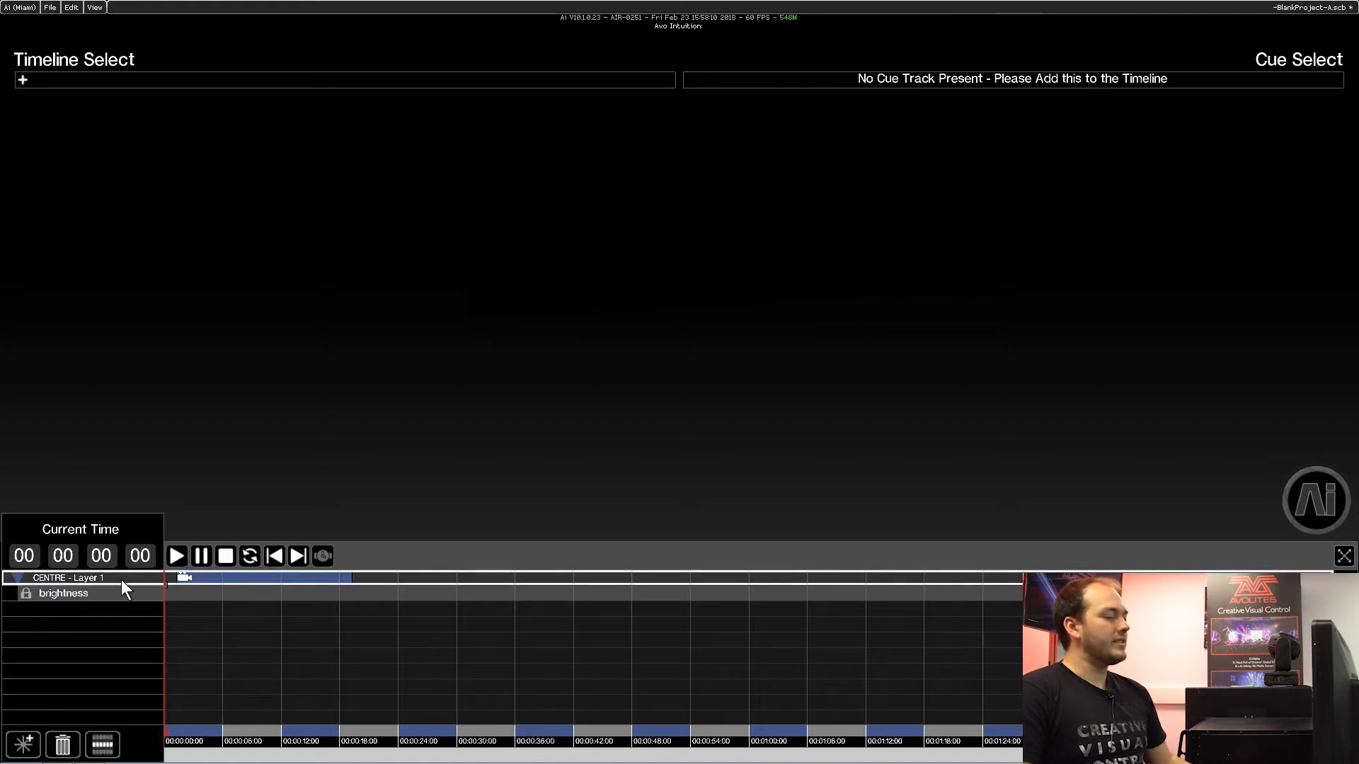
{"action": "left_click", "coordinate": [25, 746]}
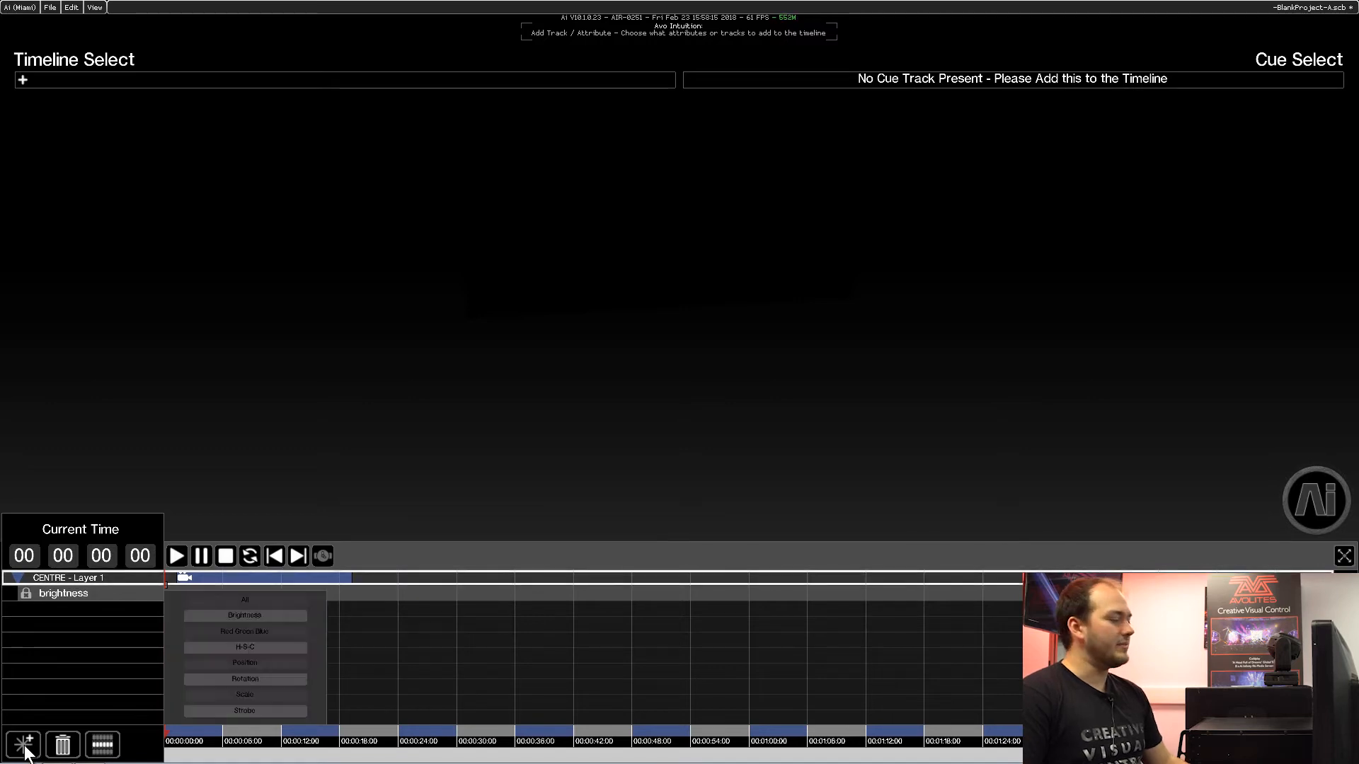
{"action": "scroll", "coordinate": [241, 577], "scroll_direction": "down", "scroll_amount": 2}
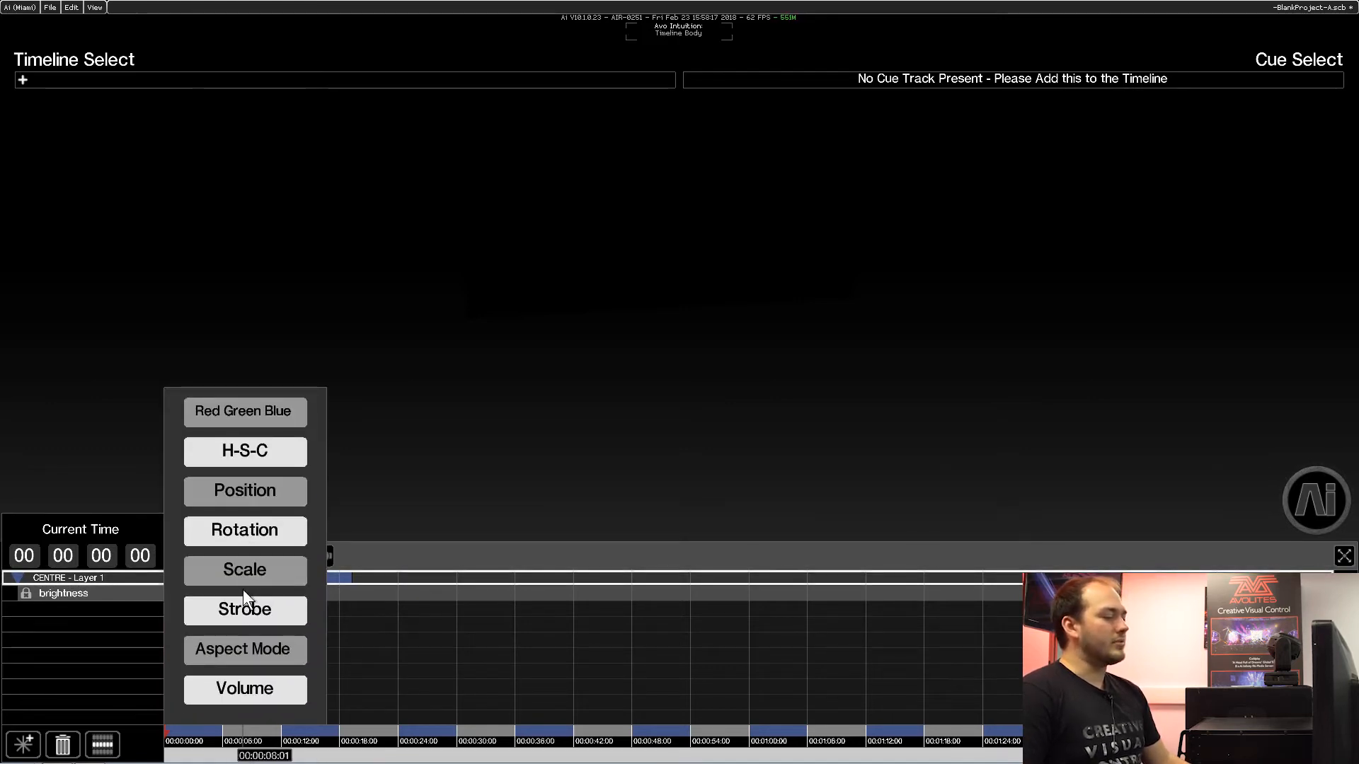
{"action": "scroll", "coordinate": [236, 652], "scroll_direction": "up", "scroll_amount": 2}
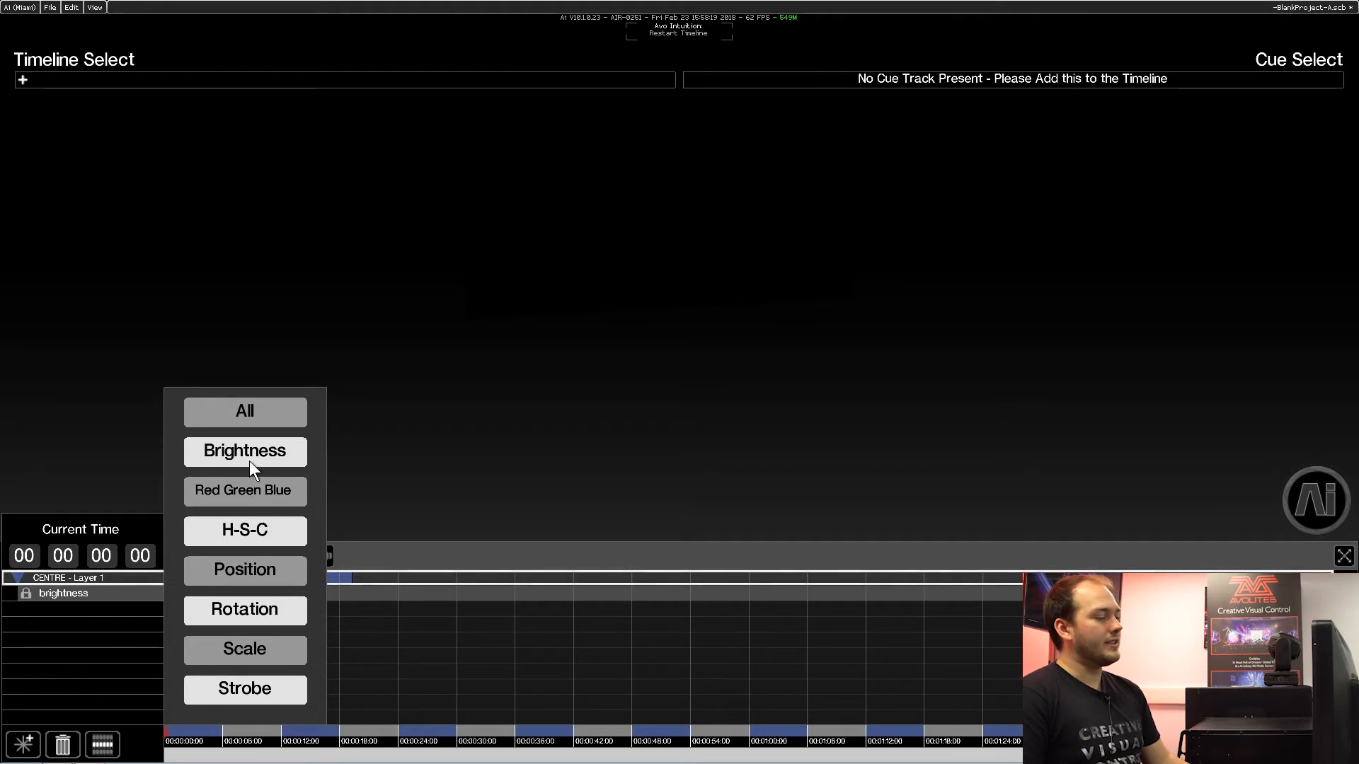
{"action": "left_click", "coordinate": [263, 415]}
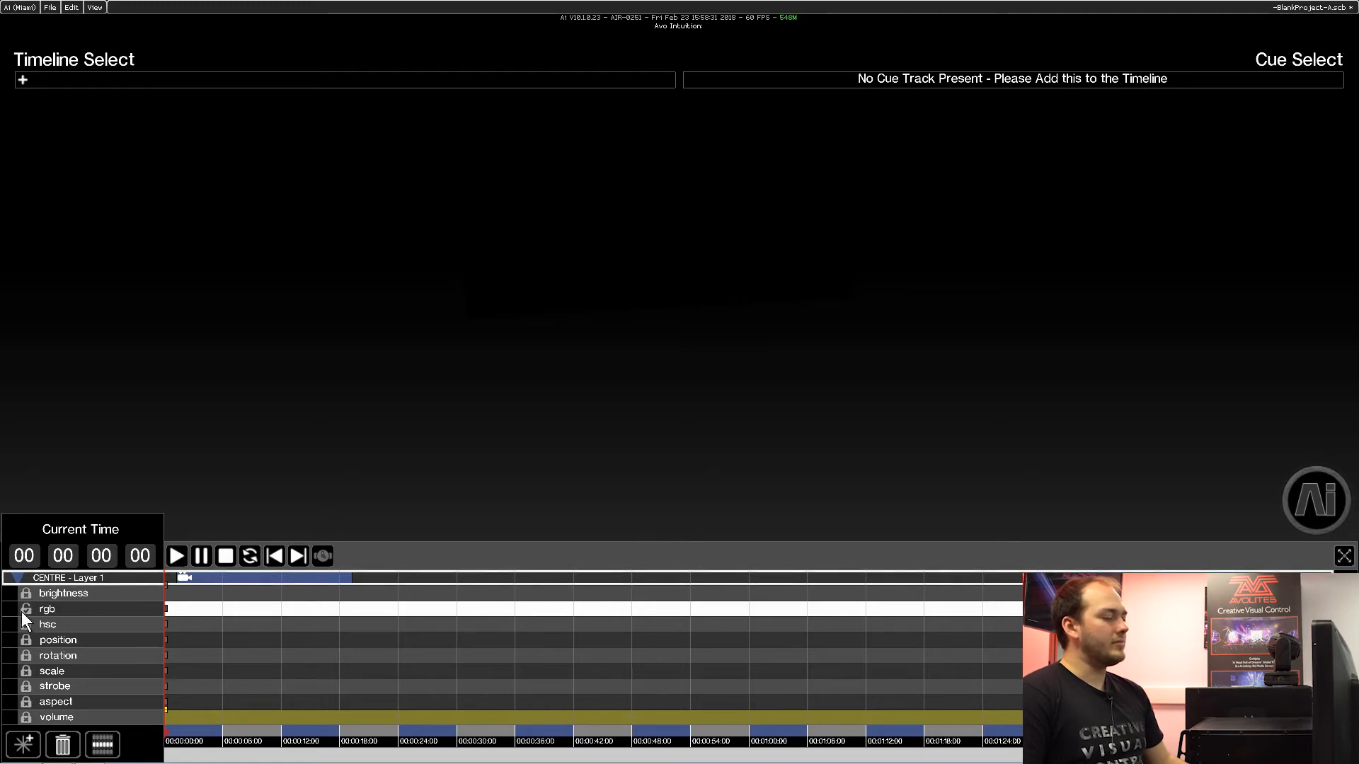
Add three keyframes to the rgb attribute at about 5, 10 and 16 seconds.
{"action": "left_click", "coordinate": [205, 608]}
{"action": "double_click", "coordinate": [211, 609]}
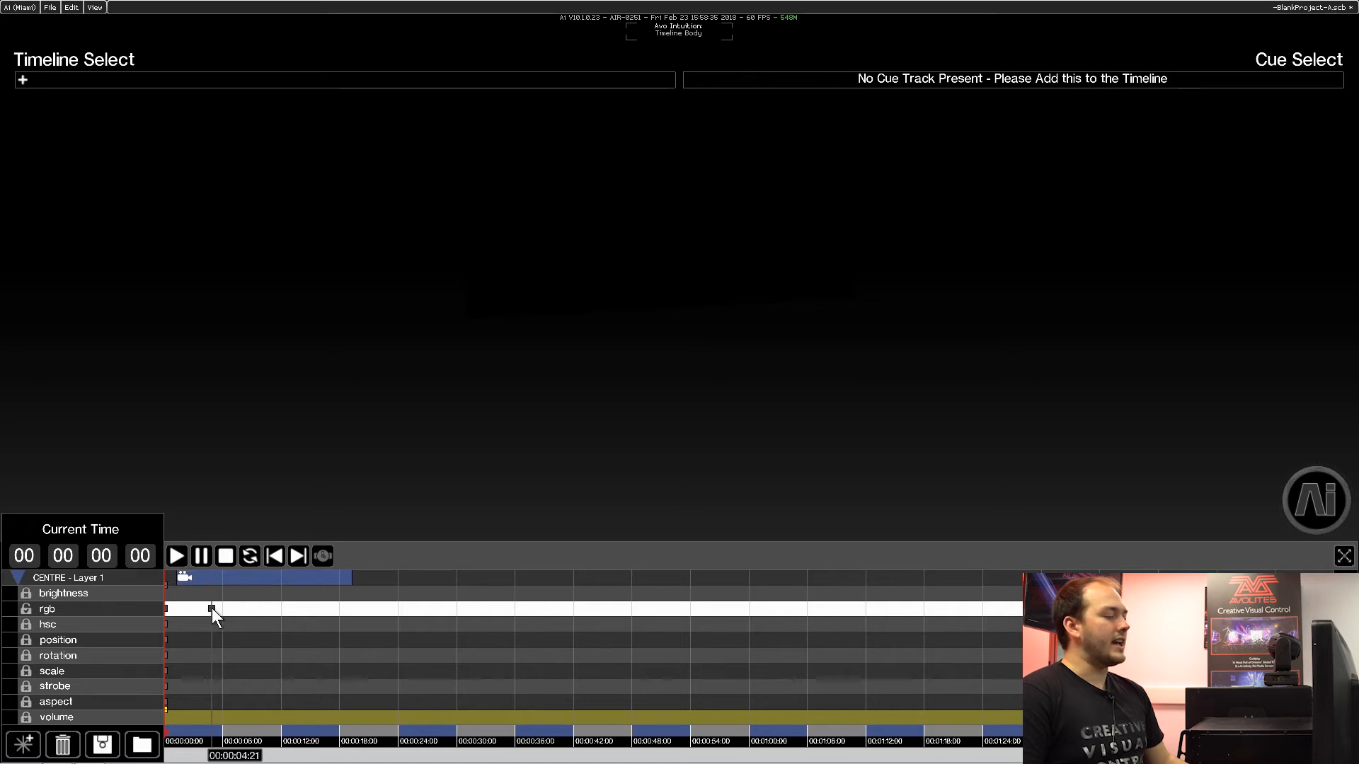
{"action": "double_click", "coordinate": [259, 608]}
{"action": "double_click", "coordinate": [320, 607]}
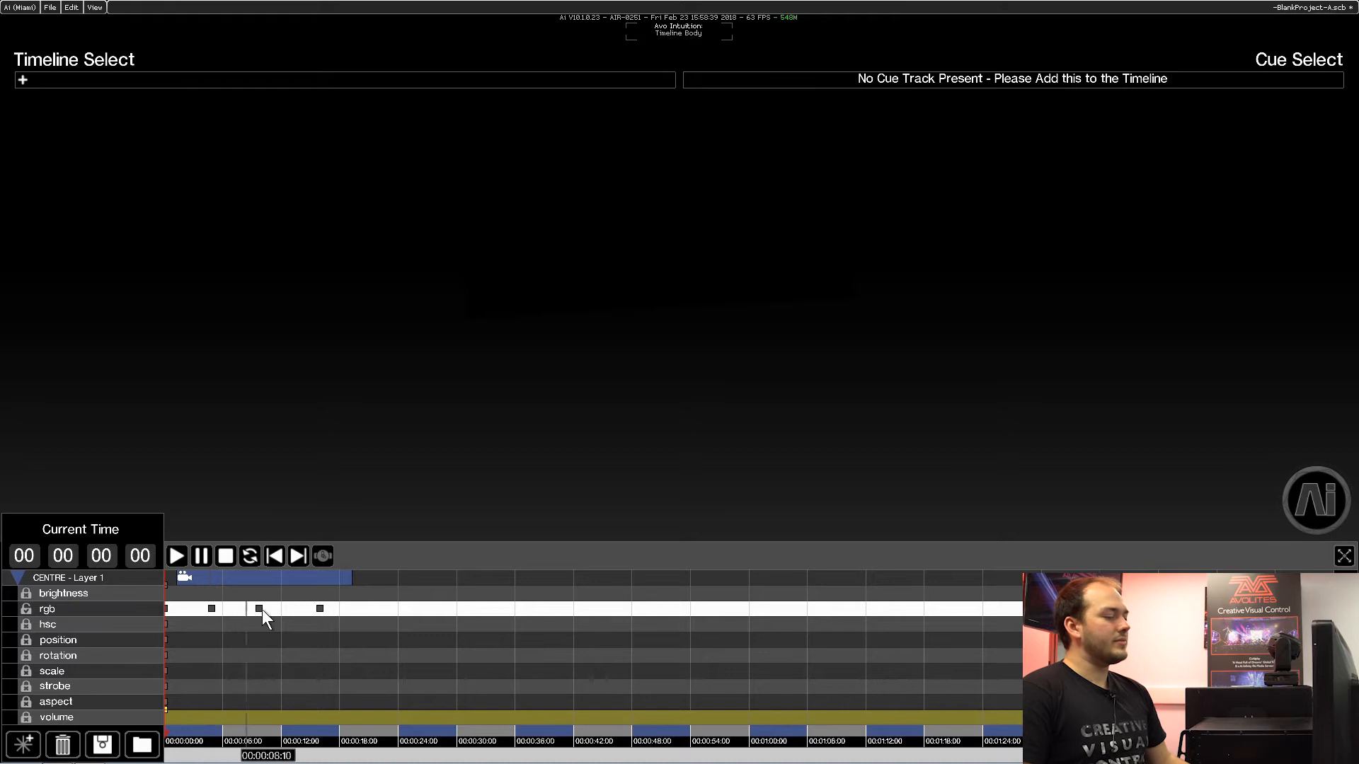
Colour the three new rgb keyframes red, green and blue in time order and play the timeline to preview the tint.
{"action": "right_click", "coordinate": [210, 608]}
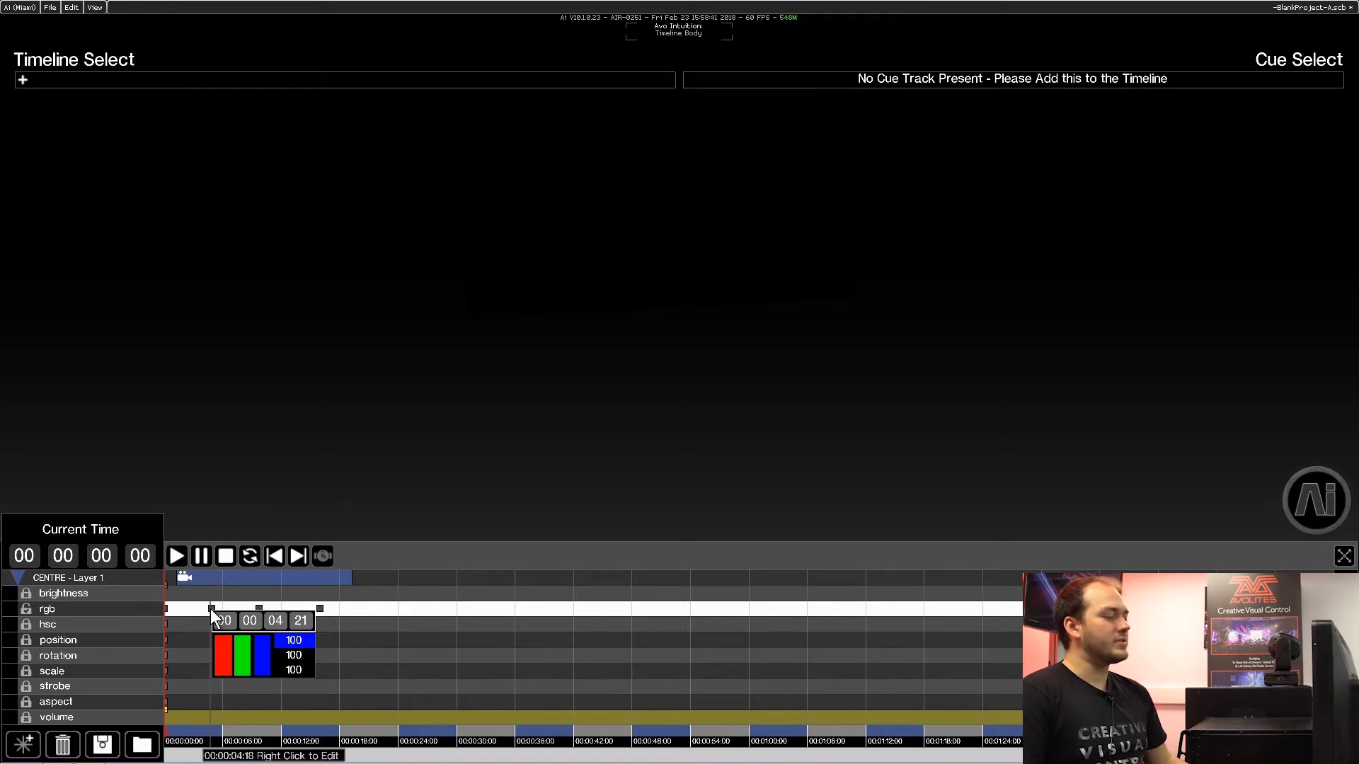
{"action": "left_click_drag", "start_coordinate": [243, 644], "coordinate": [265, 671]}
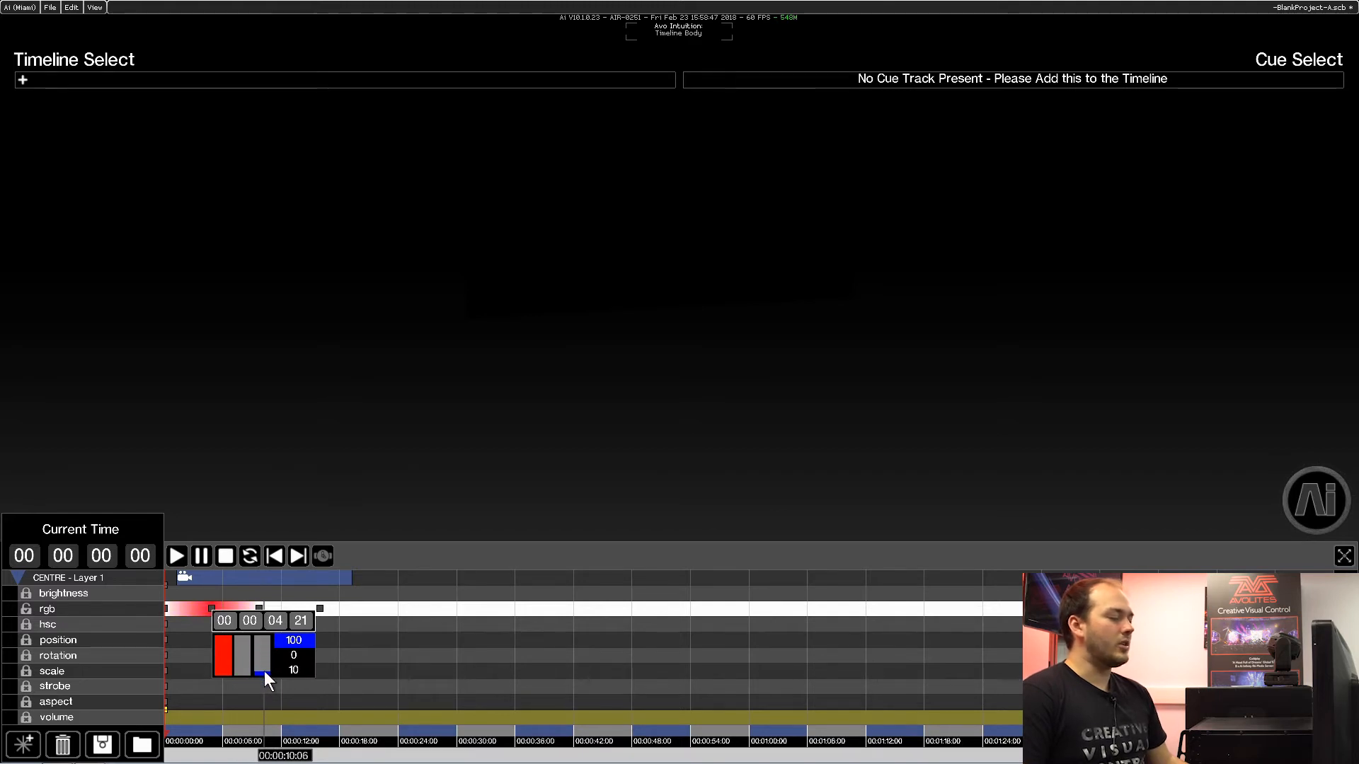
{"action": "right_click", "coordinate": [260, 607]}
{"action": "left_click_drag", "start_coordinate": [282, 642], "coordinate": [312, 665]}
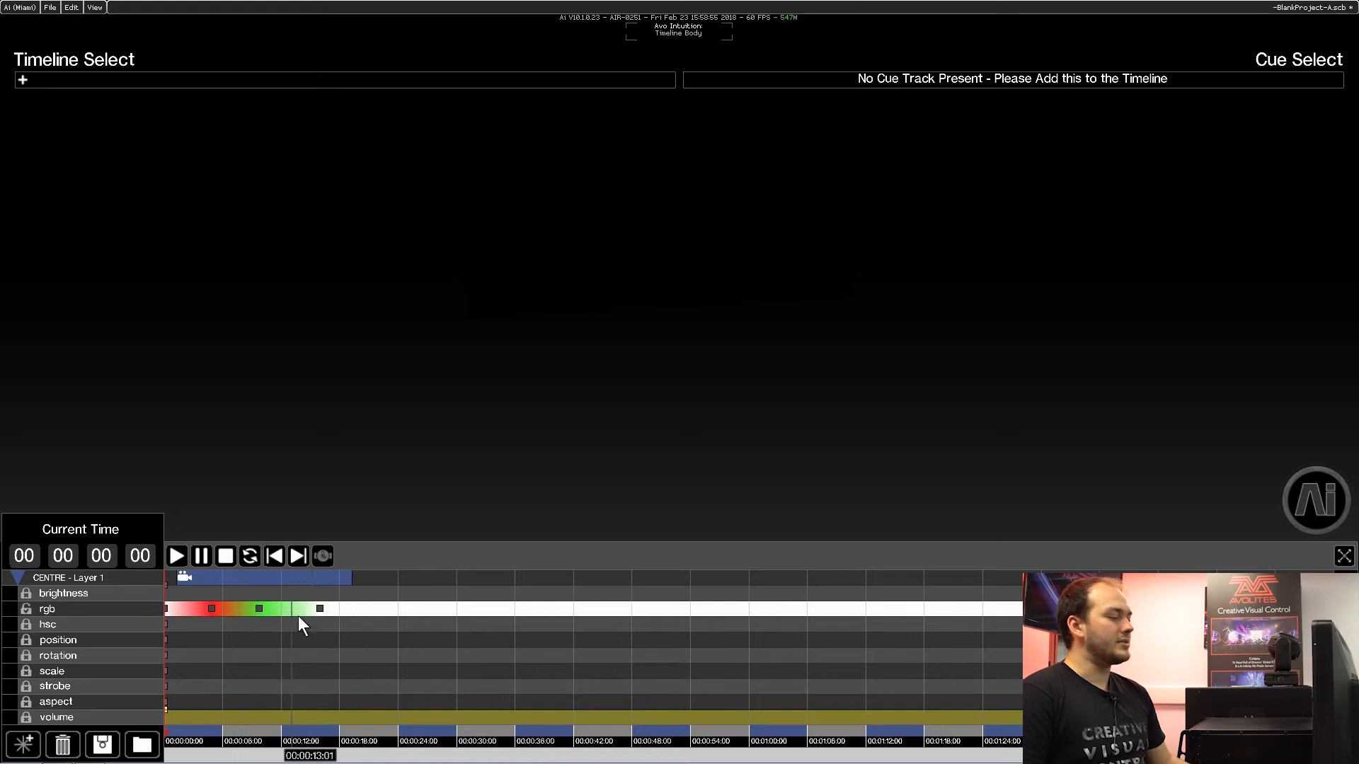
{"action": "right_click", "coordinate": [320, 608]}
{"action": "left_click_drag", "start_coordinate": [350, 638], "coordinate": [330, 669]}
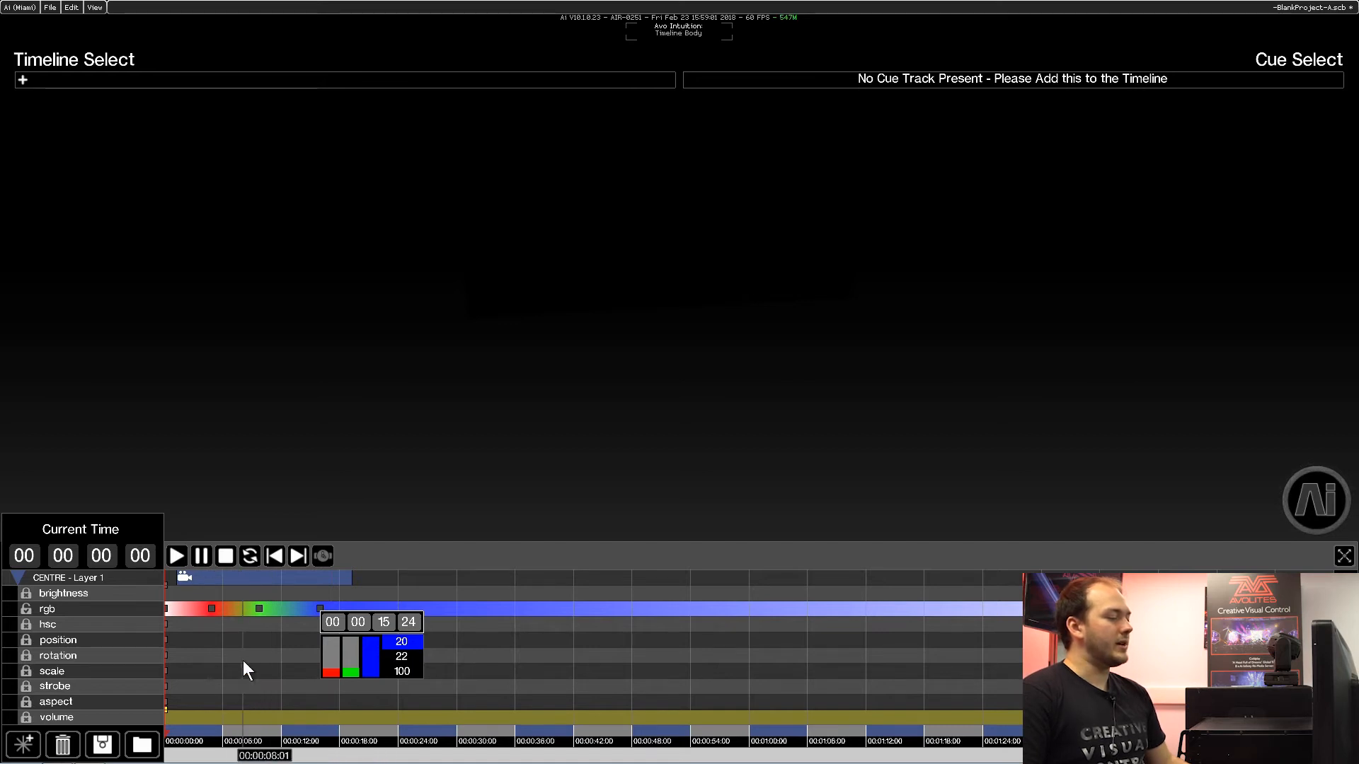
{"action": "left_click", "coordinate": [179, 552]}
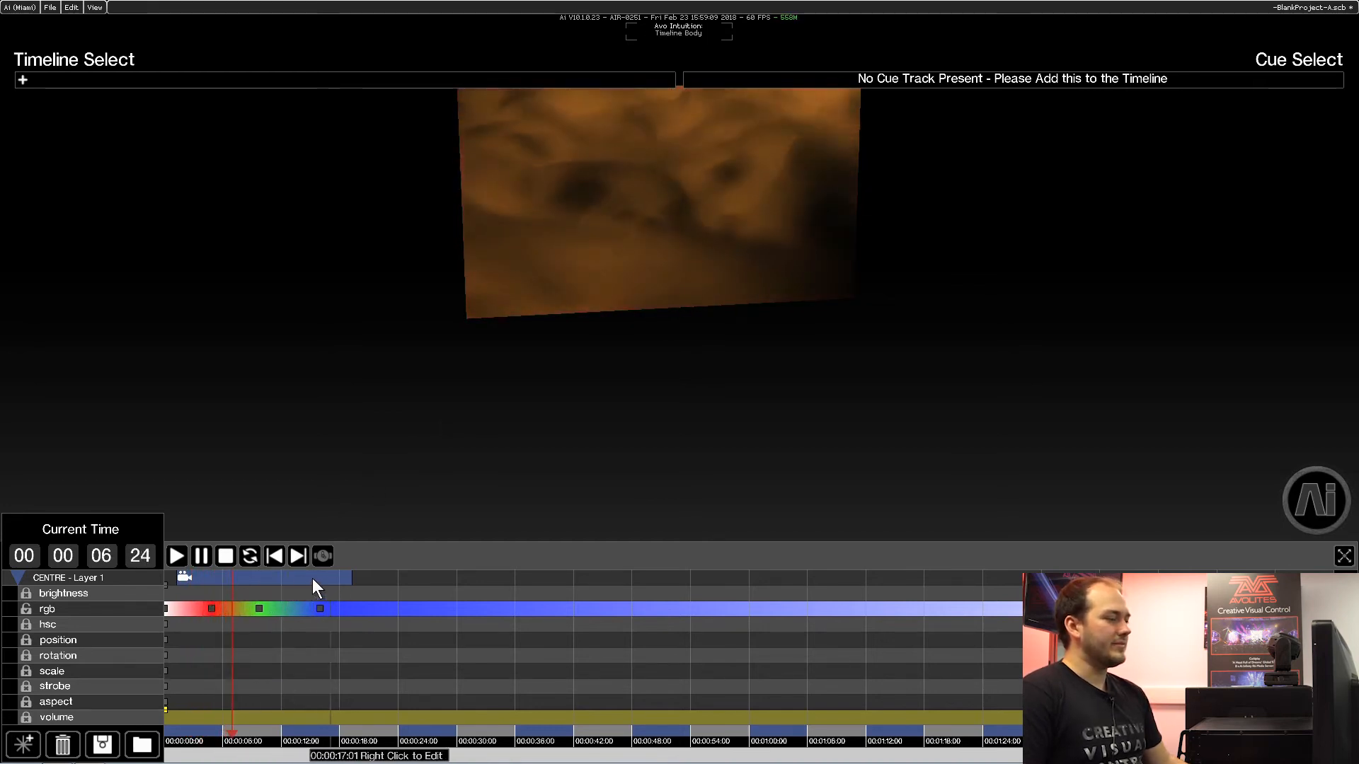
Unlock brightness, add keyframes at about 4 and 13 seconds, sharply lower the second one's level, and stop playback.
{"action": "left_click", "coordinate": [25, 593]}
{"action": "left_click", "coordinate": [210, 591]}
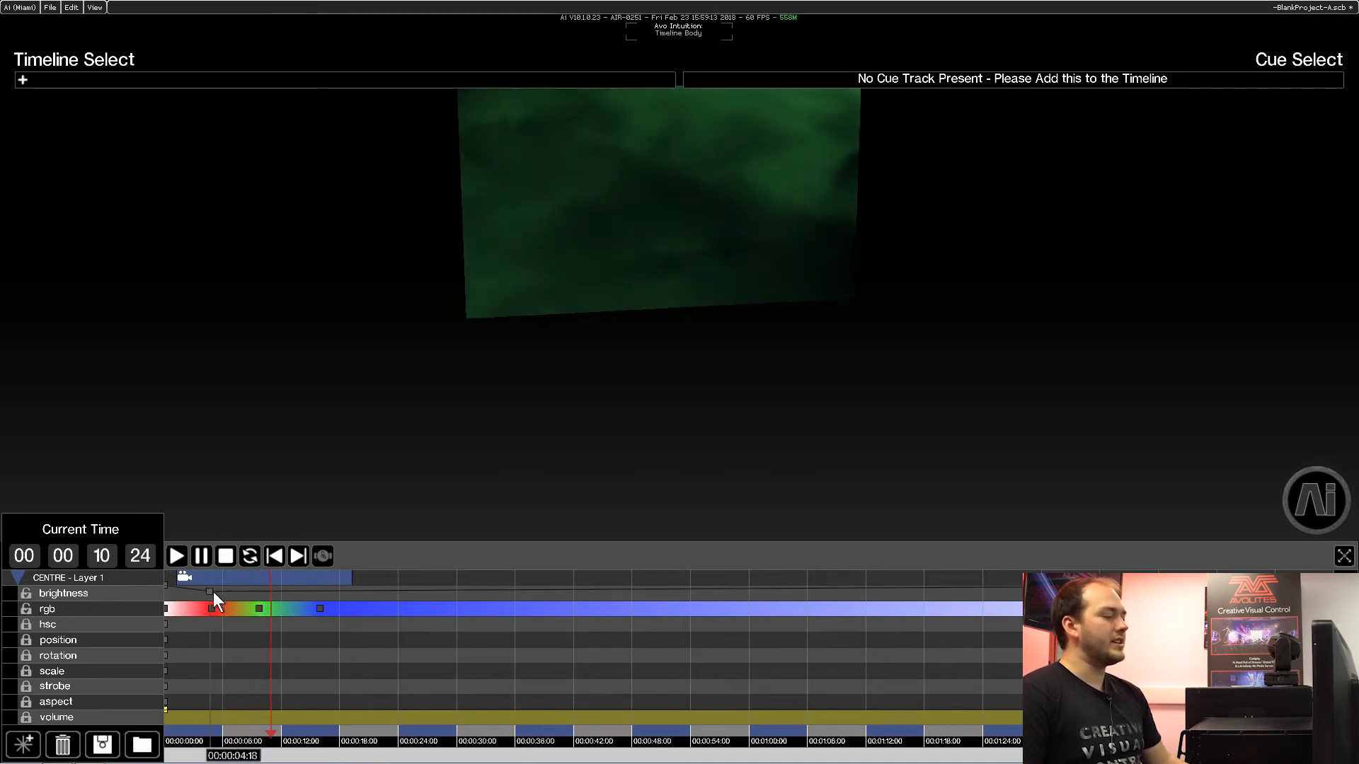
{"action": "left_click", "coordinate": [294, 591]}
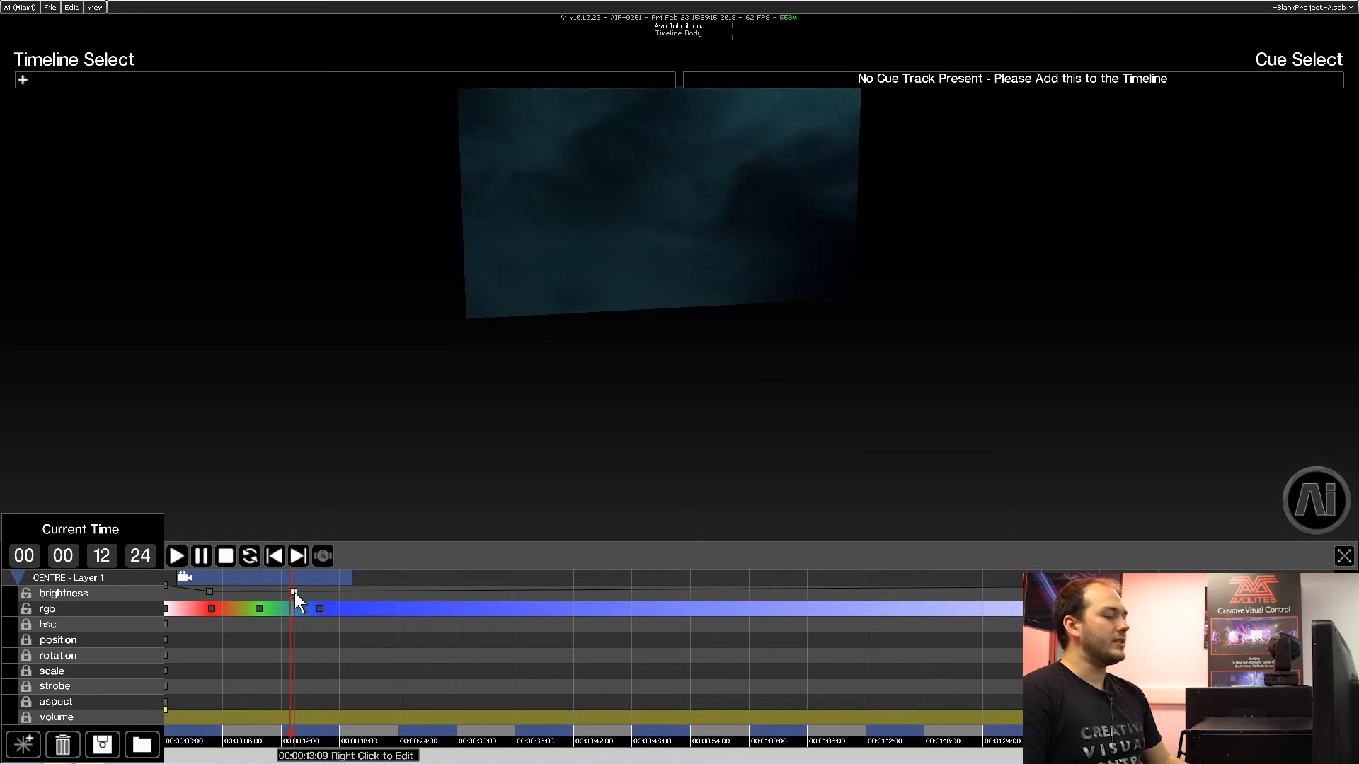
{"action": "left_click_drag", "start_coordinate": [322, 626], "coordinate": [303, 626]}
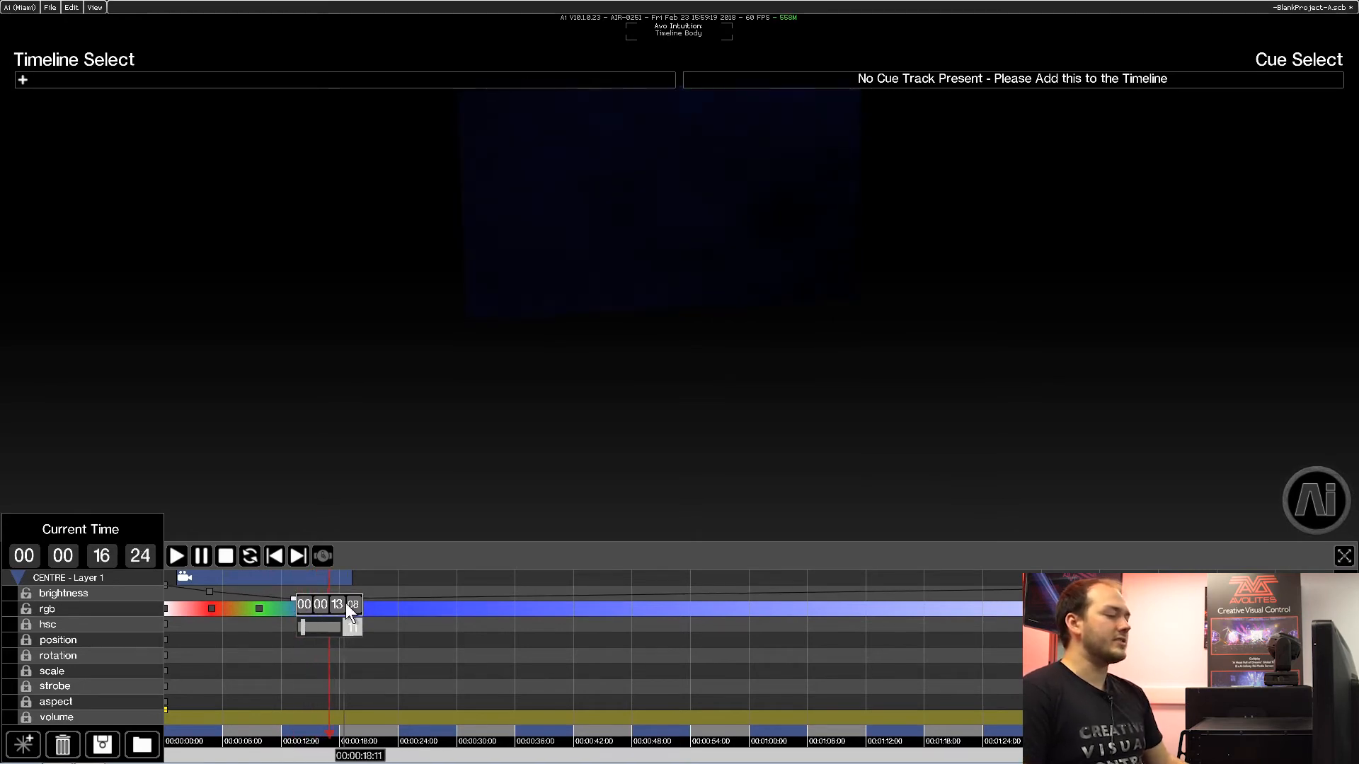
{"action": "left_click", "coordinate": [280, 649]}
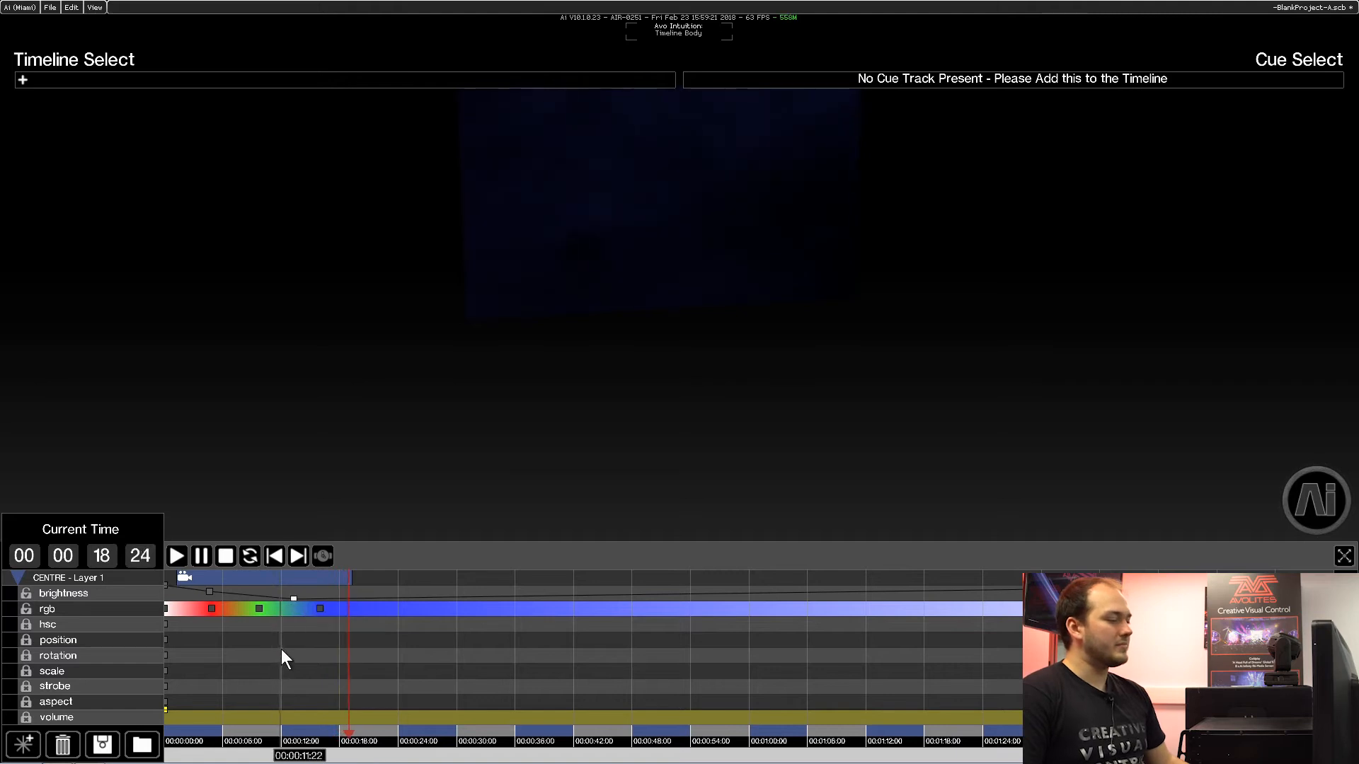
{"action": "left_click", "coordinate": [225, 554]}
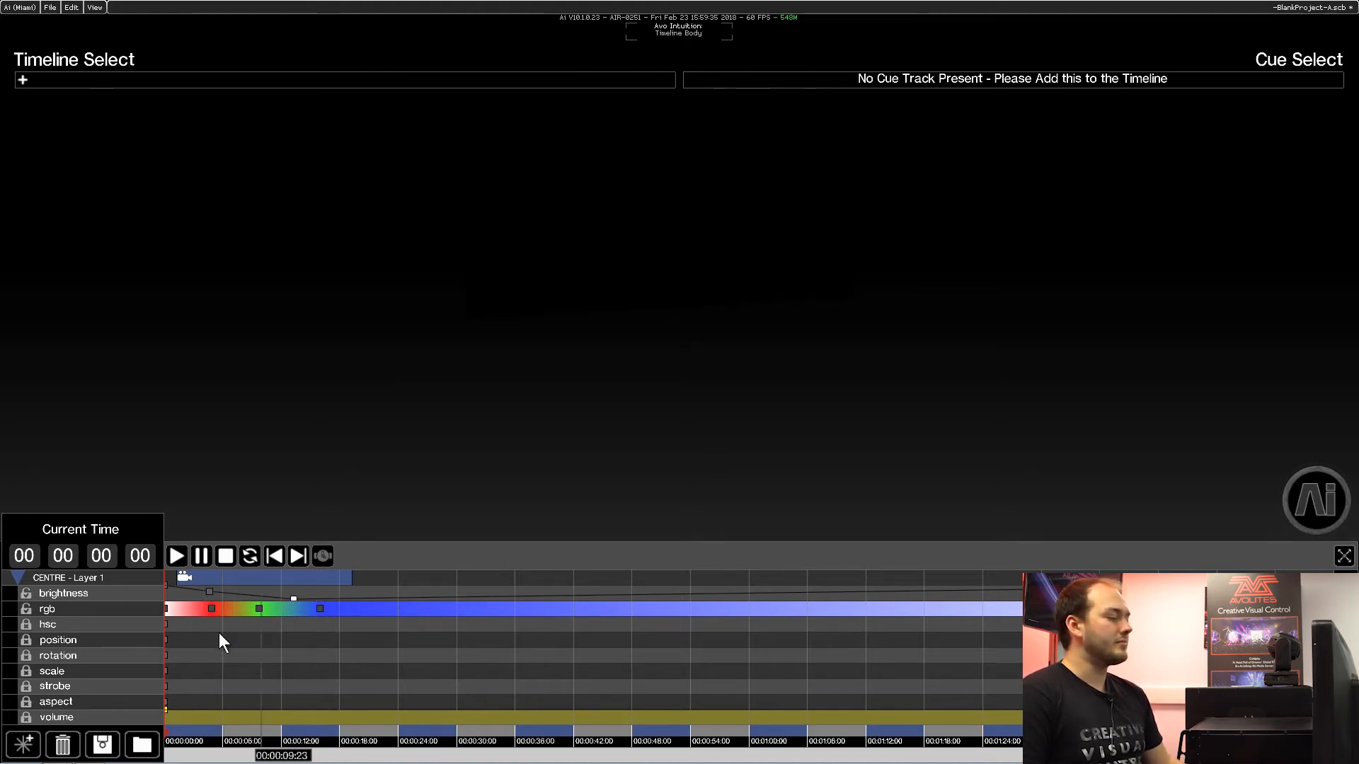
Collapse the CENTRE - Layer 1 track and add a Control Track with a control point at about 10 seconds.
{"action": "left_click", "coordinate": [18, 578]}
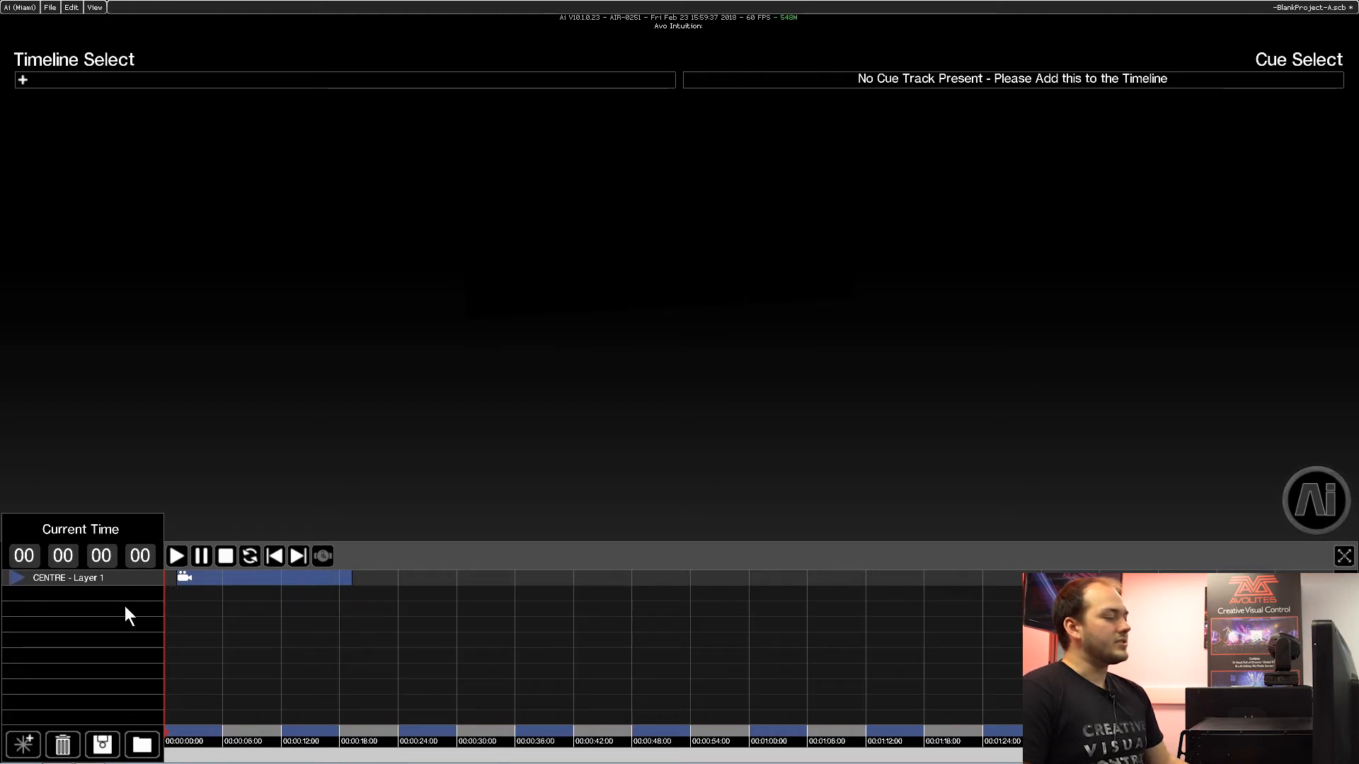
{"action": "left_click", "coordinate": [23, 743]}
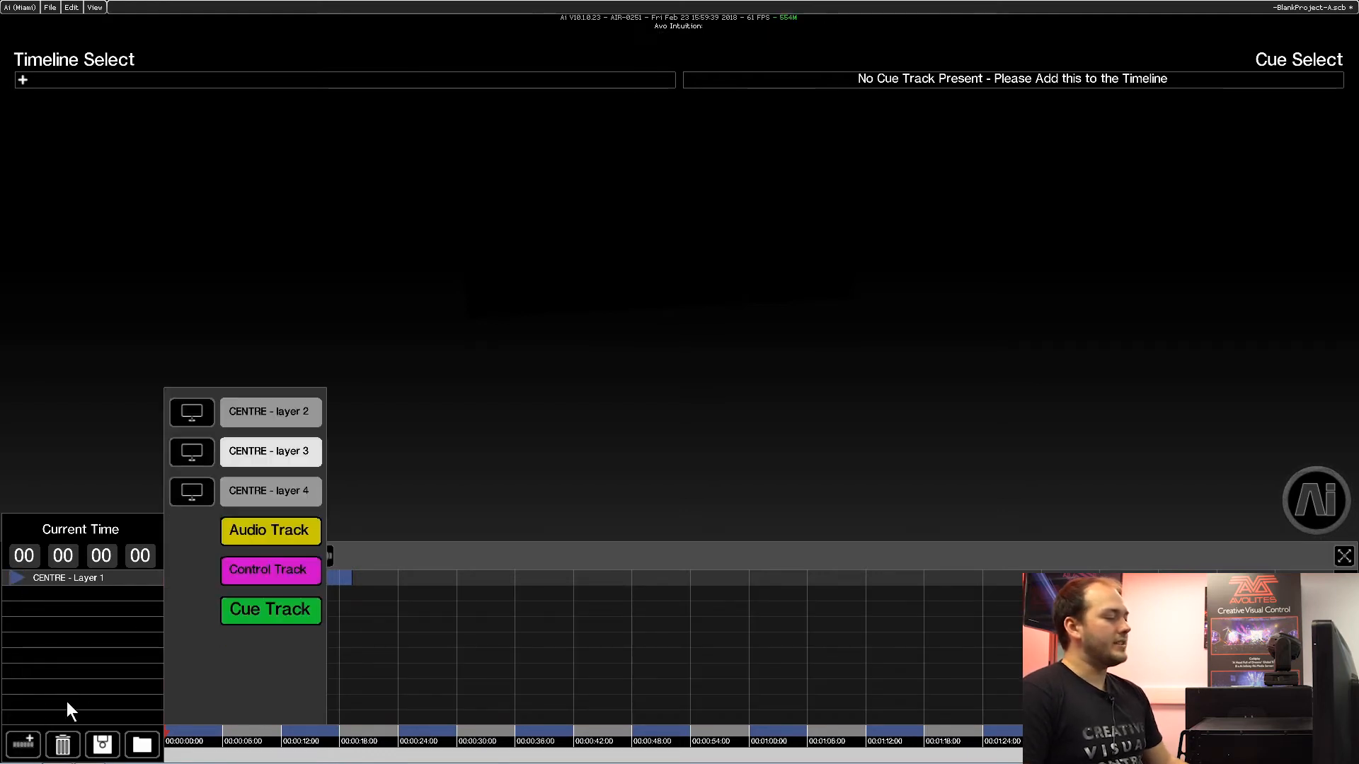
{"action": "left_click", "coordinate": [267, 570]}
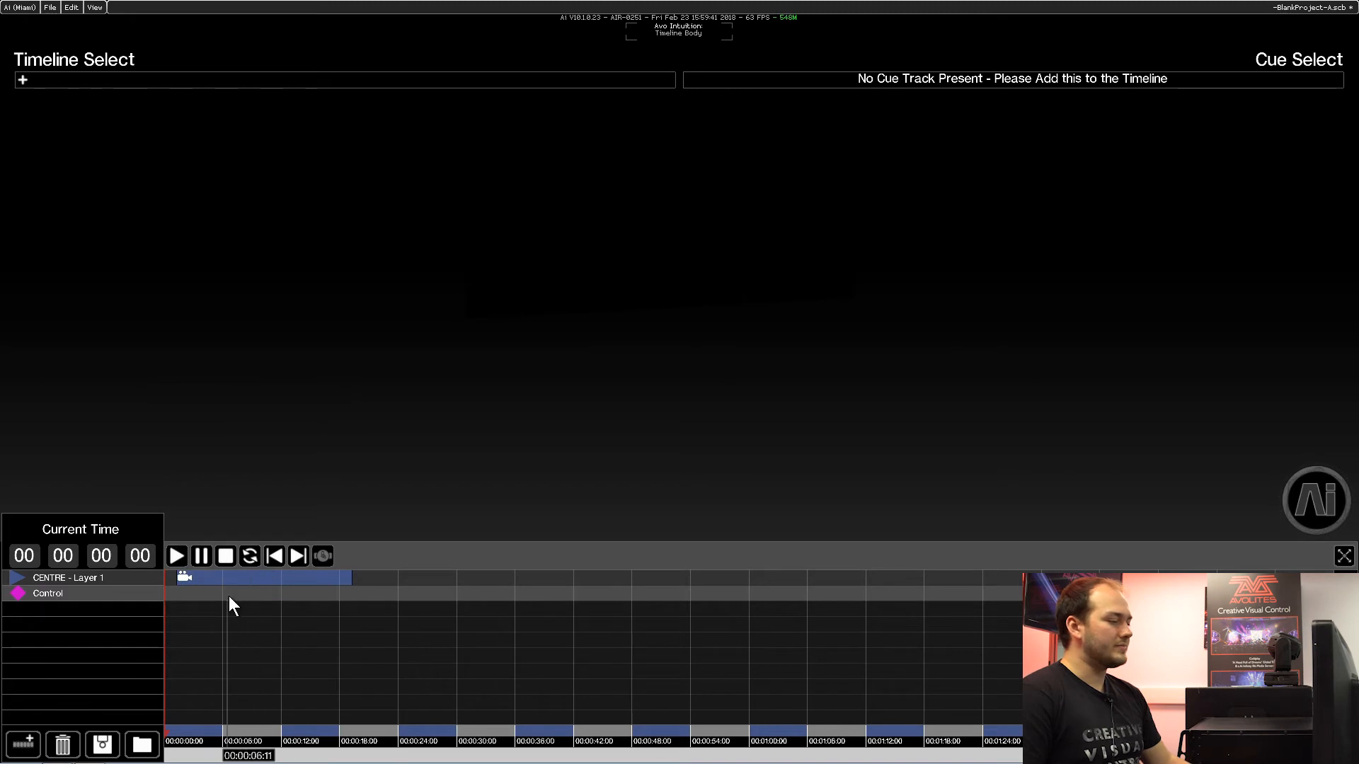
{"action": "left_click", "coordinate": [263, 593]}
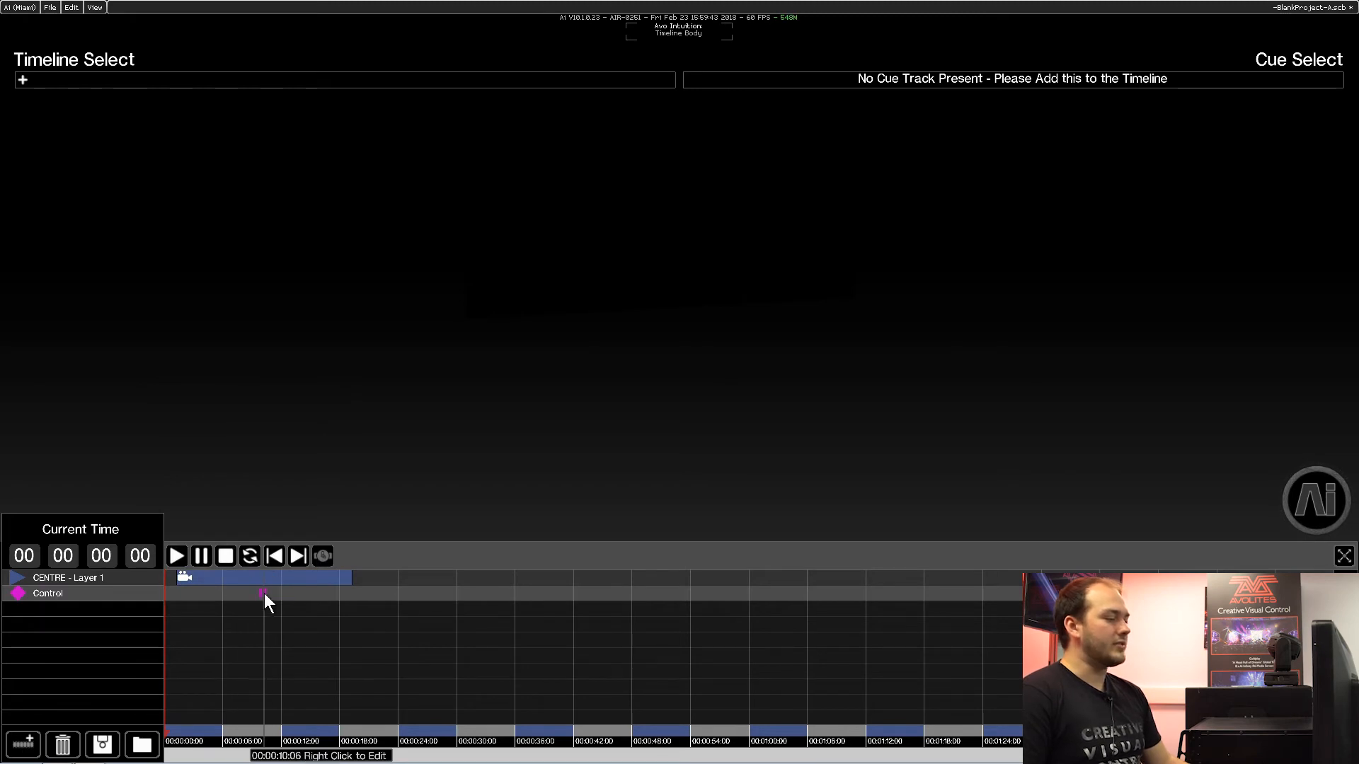
Cycle the control point through its available operations, including Stop, TimeCode On, TimeCode Off and Load Timeline, back to Pause.
{"action": "right_click", "coordinate": [263, 593]}
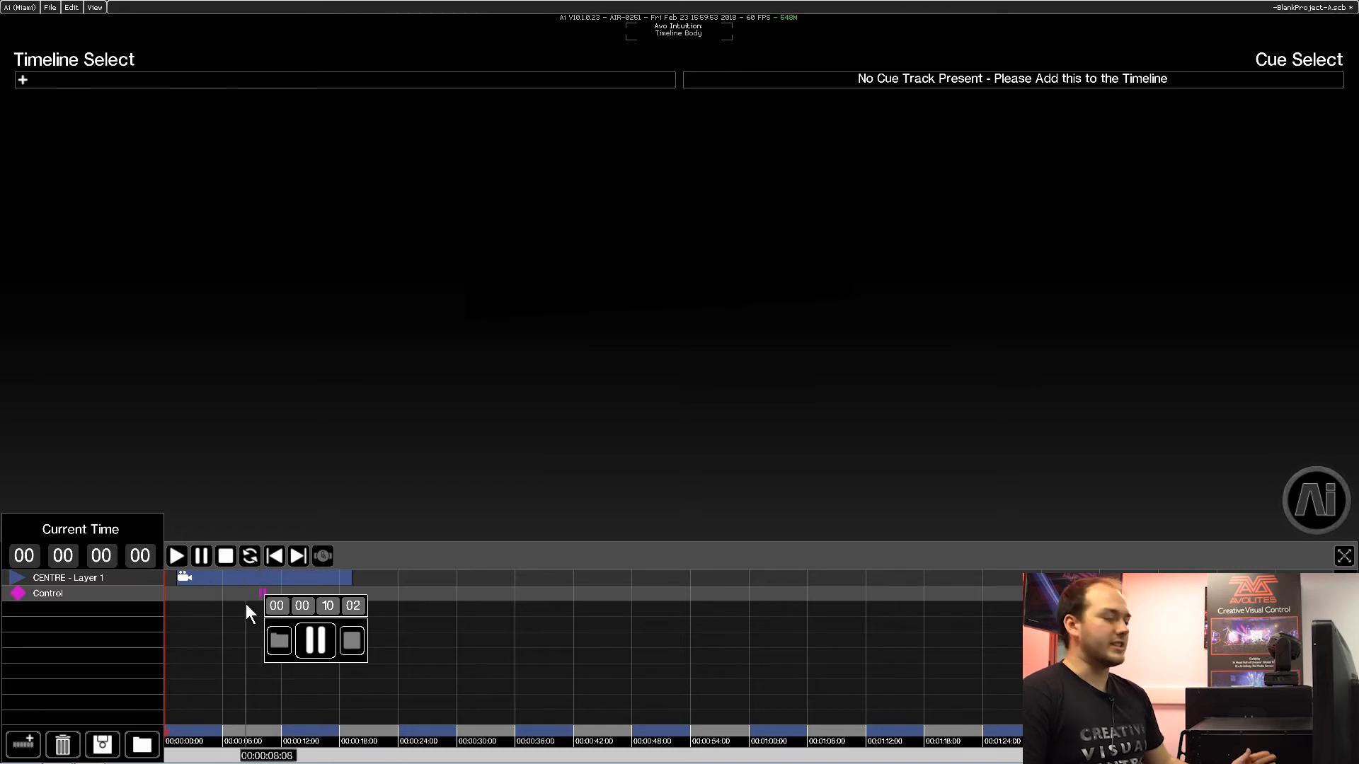
{"action": "left_click", "coordinate": [343, 636]}
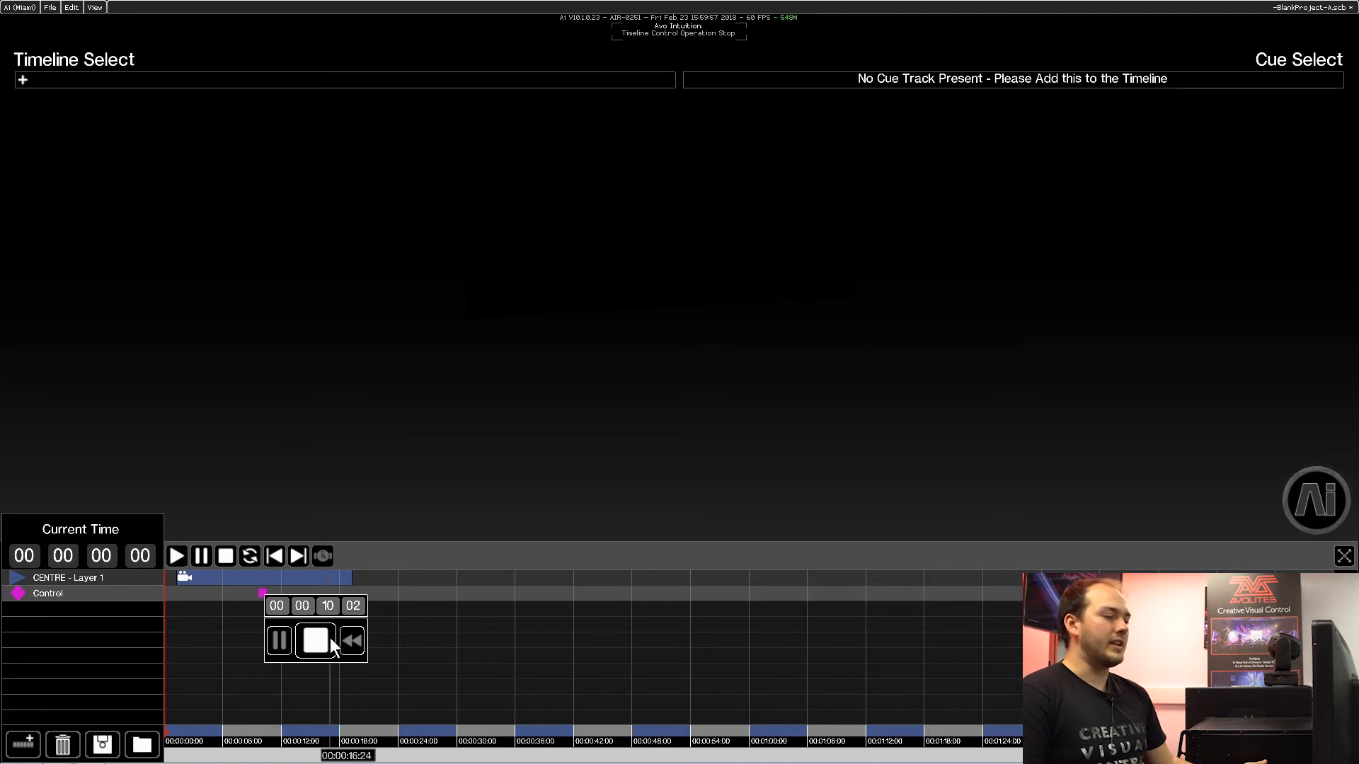
{"action": "left_click", "coordinate": [342, 636]}
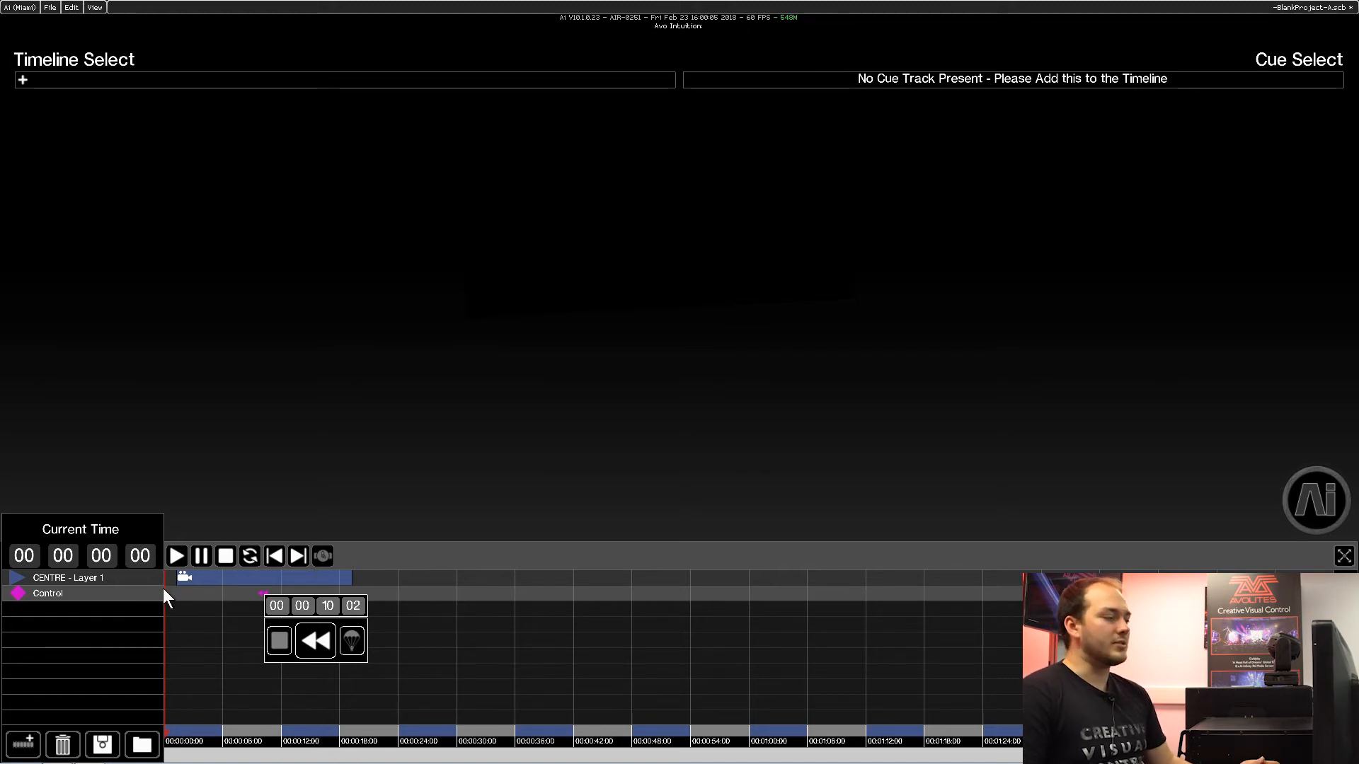
{"action": "left_click", "coordinate": [350, 636]}
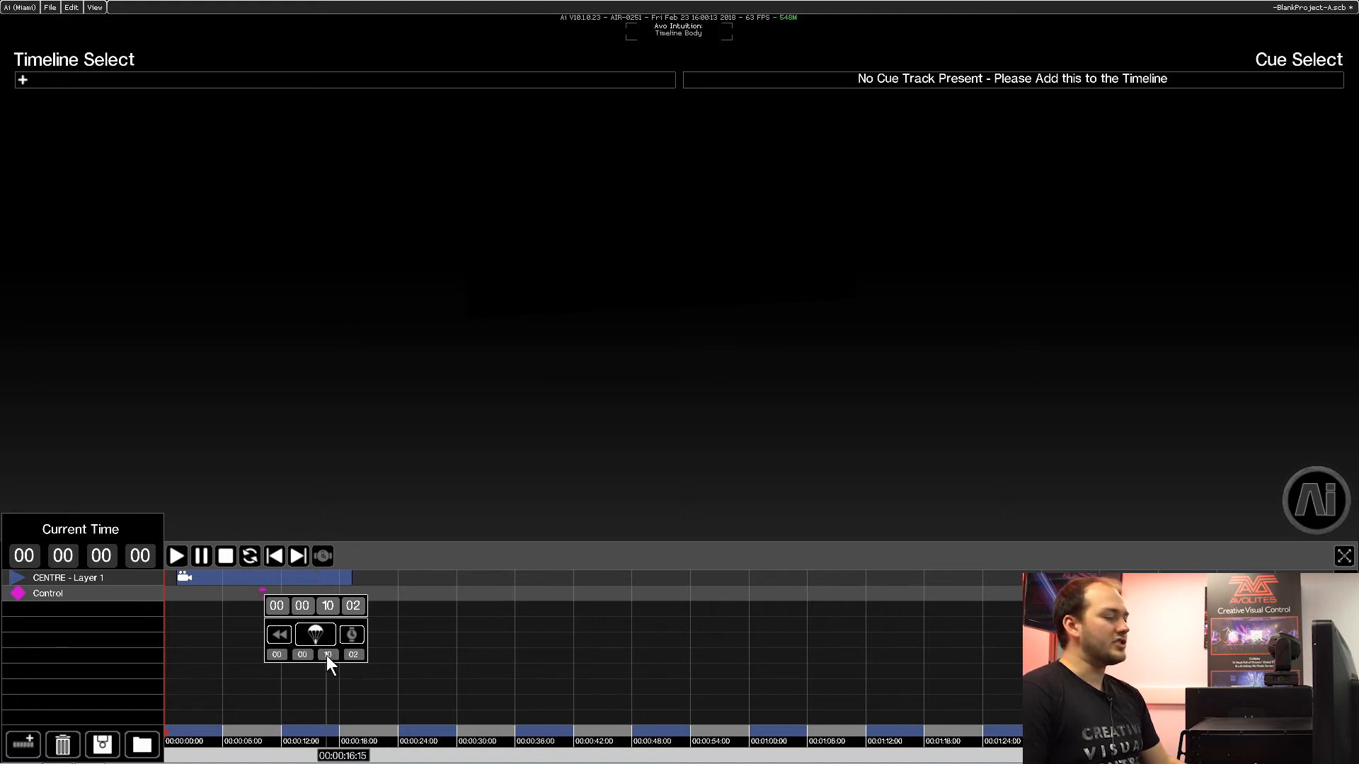
{"action": "left_click", "coordinate": [352, 656]}
{"action": "left_click", "coordinate": [349, 633]}
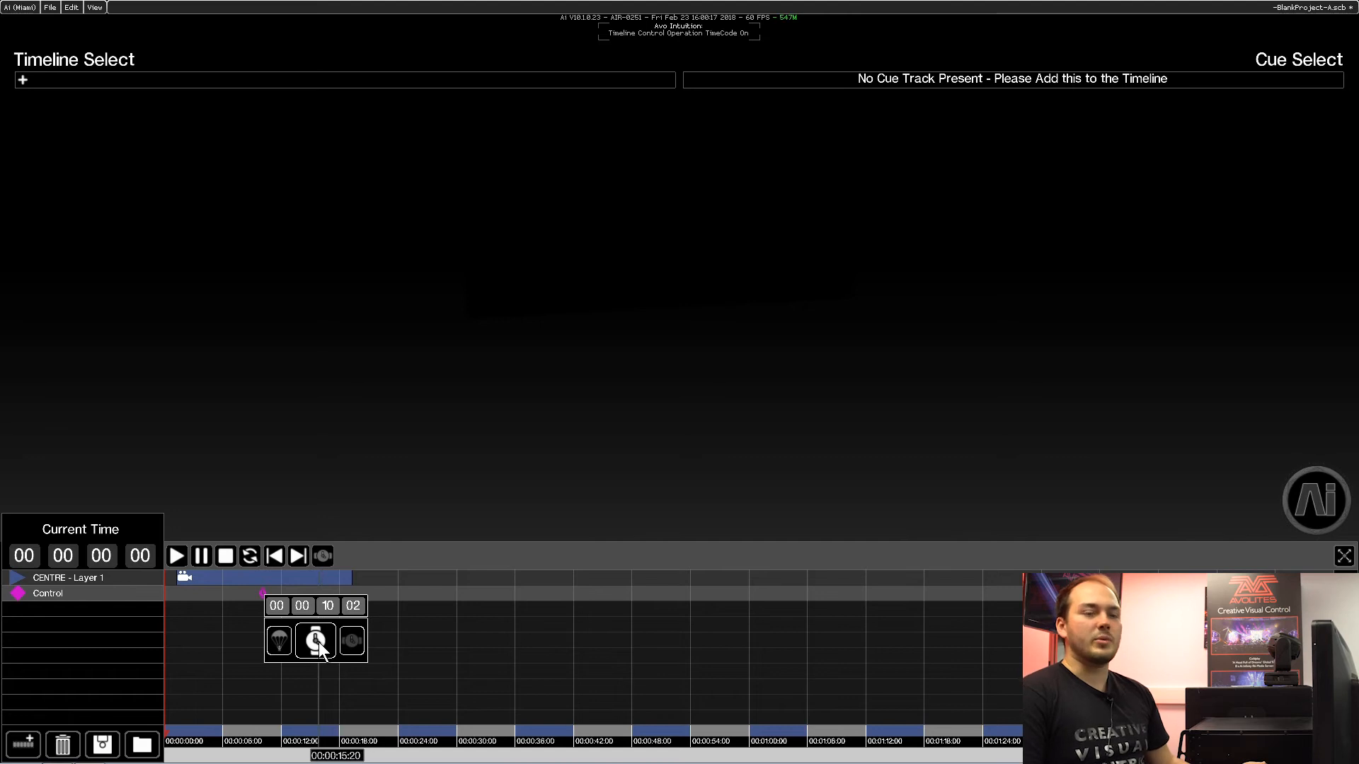
{"action": "left_click", "coordinate": [338, 642]}
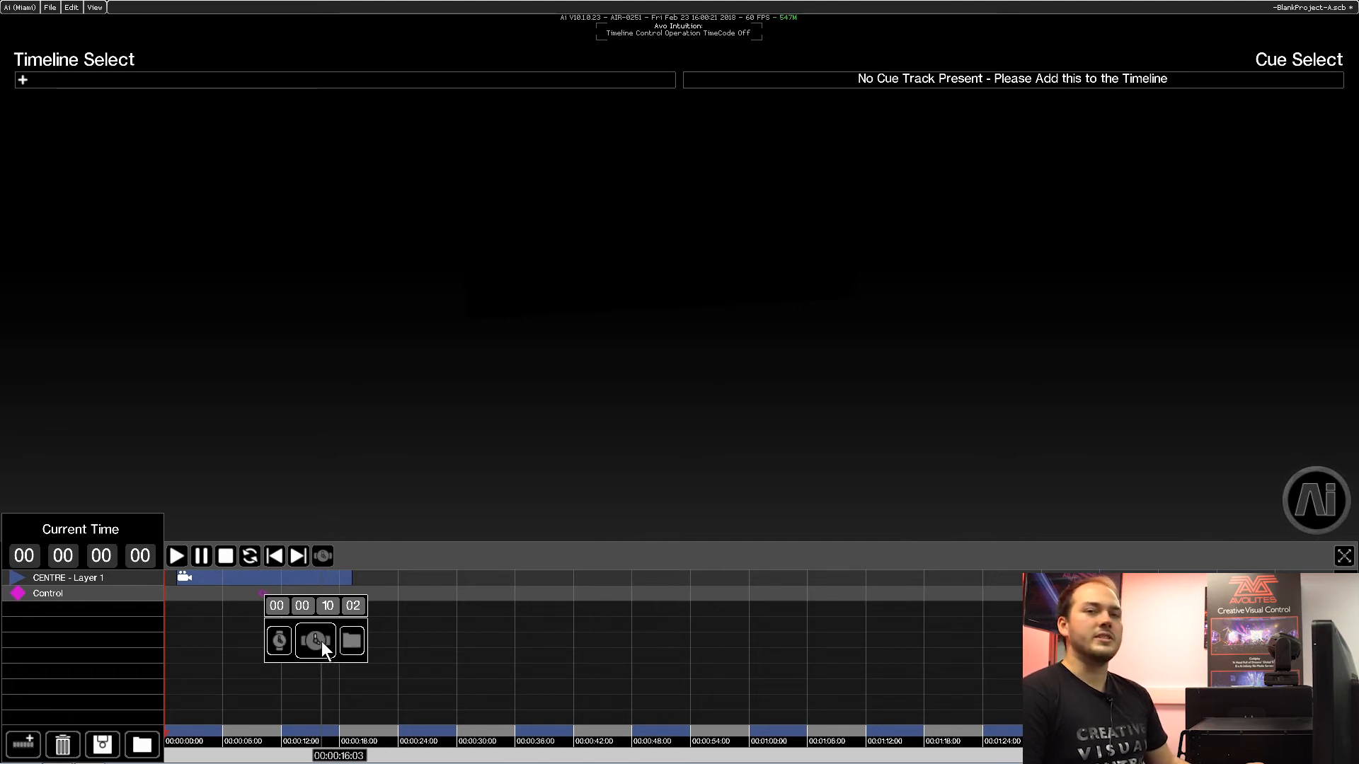
{"action": "left_click", "coordinate": [341, 639]}
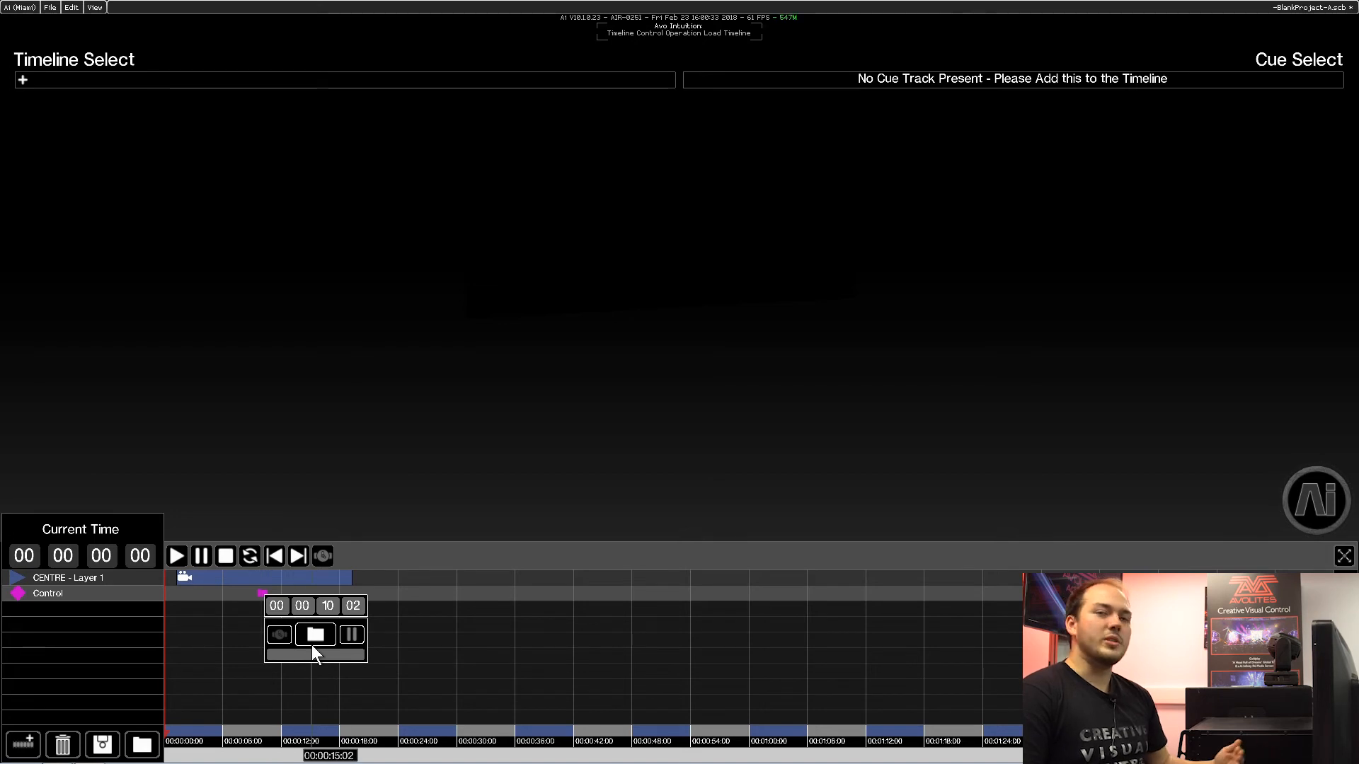
{"action": "left_click", "coordinate": [350, 634]}
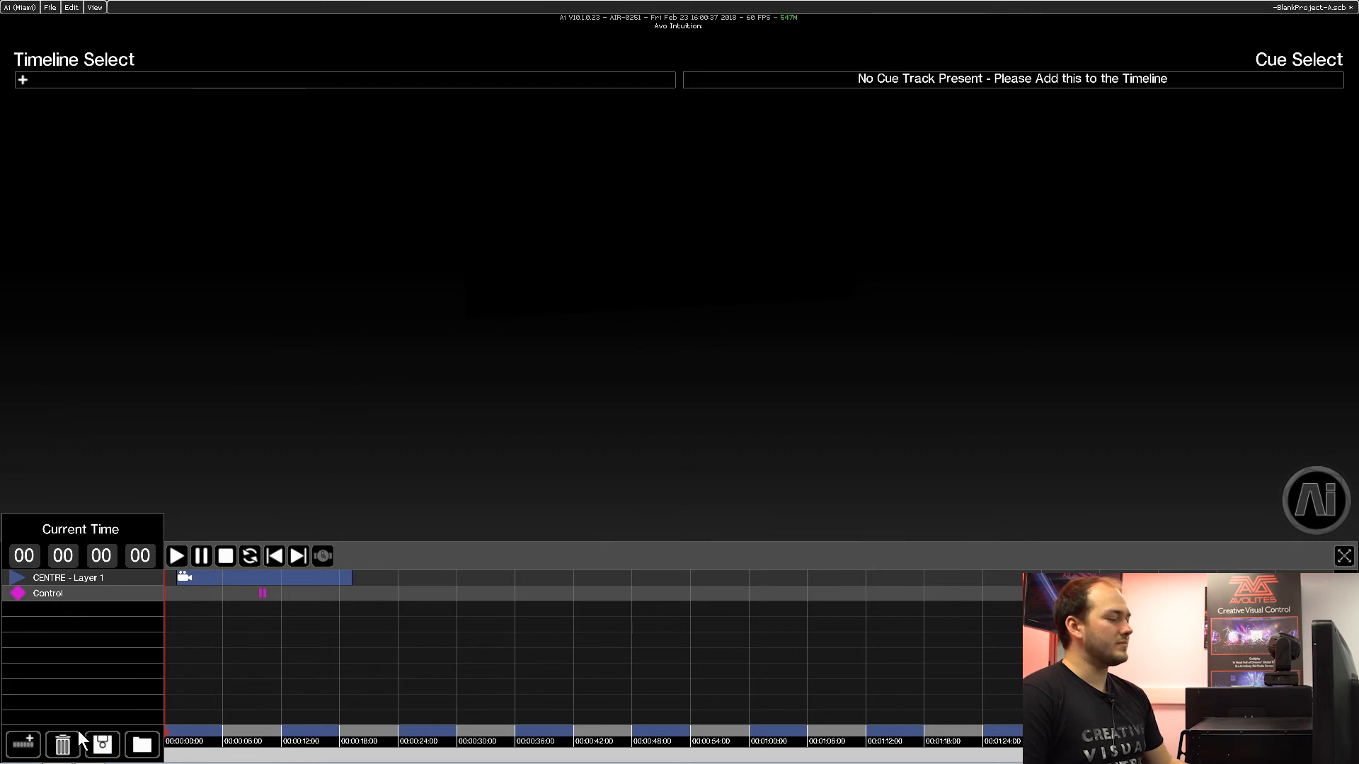
Add a Cue Track to the timeline and place four cues on it at about 4, 8, 13 and 18 seconds.
{"action": "left_click", "coordinate": [24, 741]}
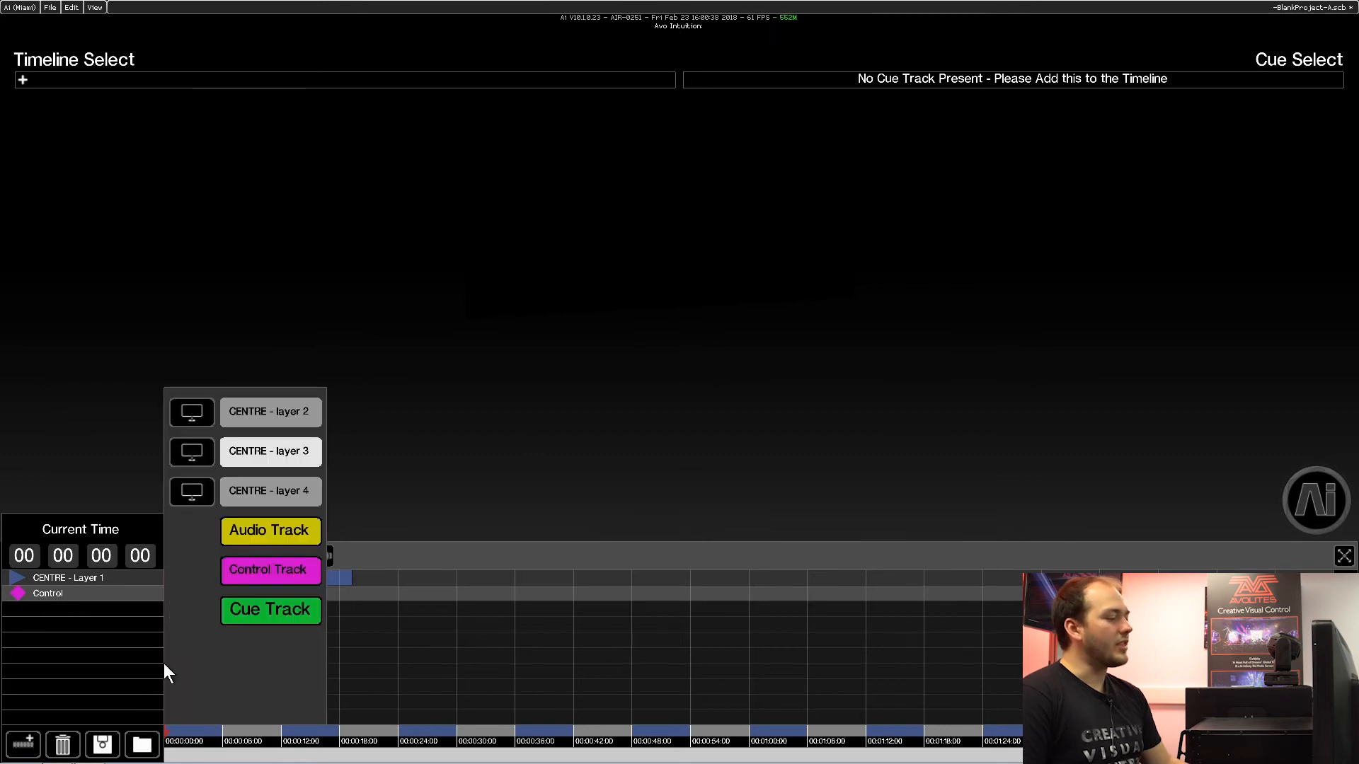
{"action": "left_click", "coordinate": [275, 614]}
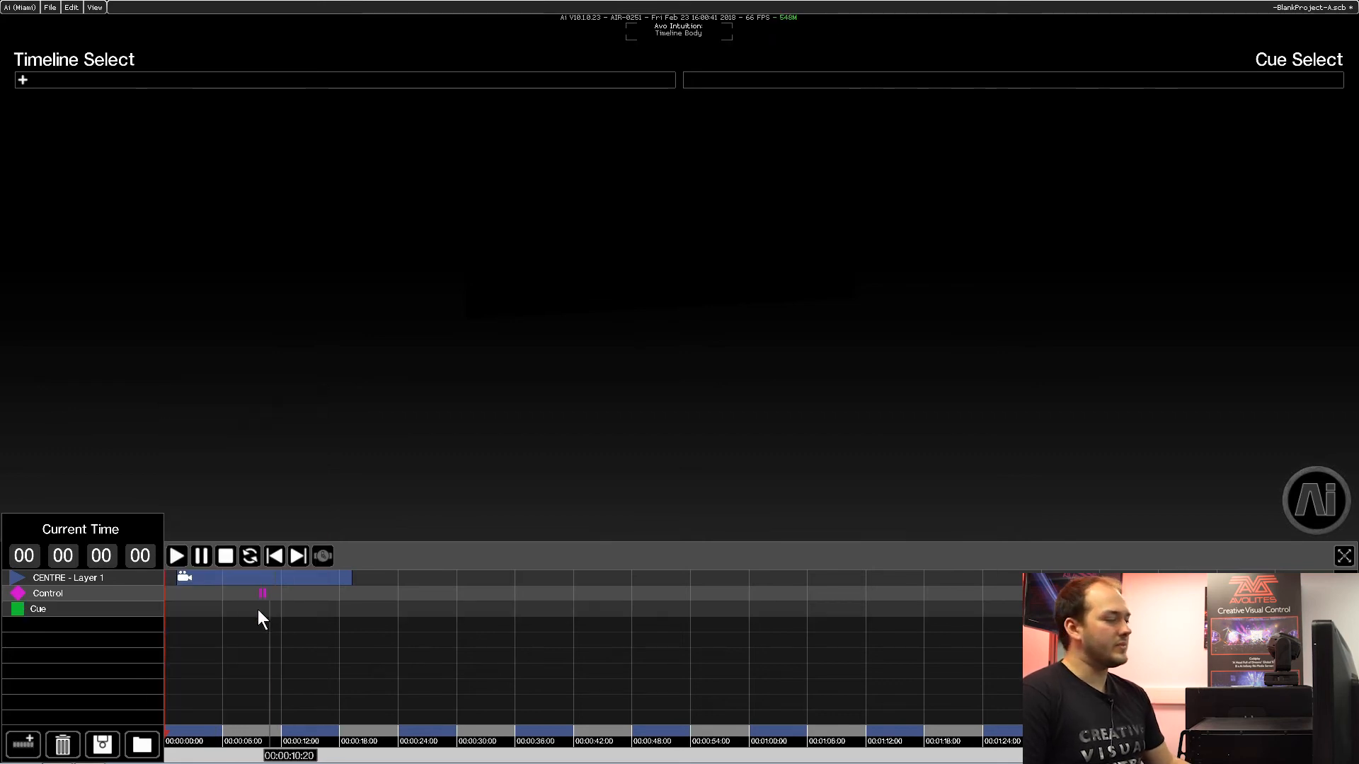
{"action": "left_click", "coordinate": [208, 612]}
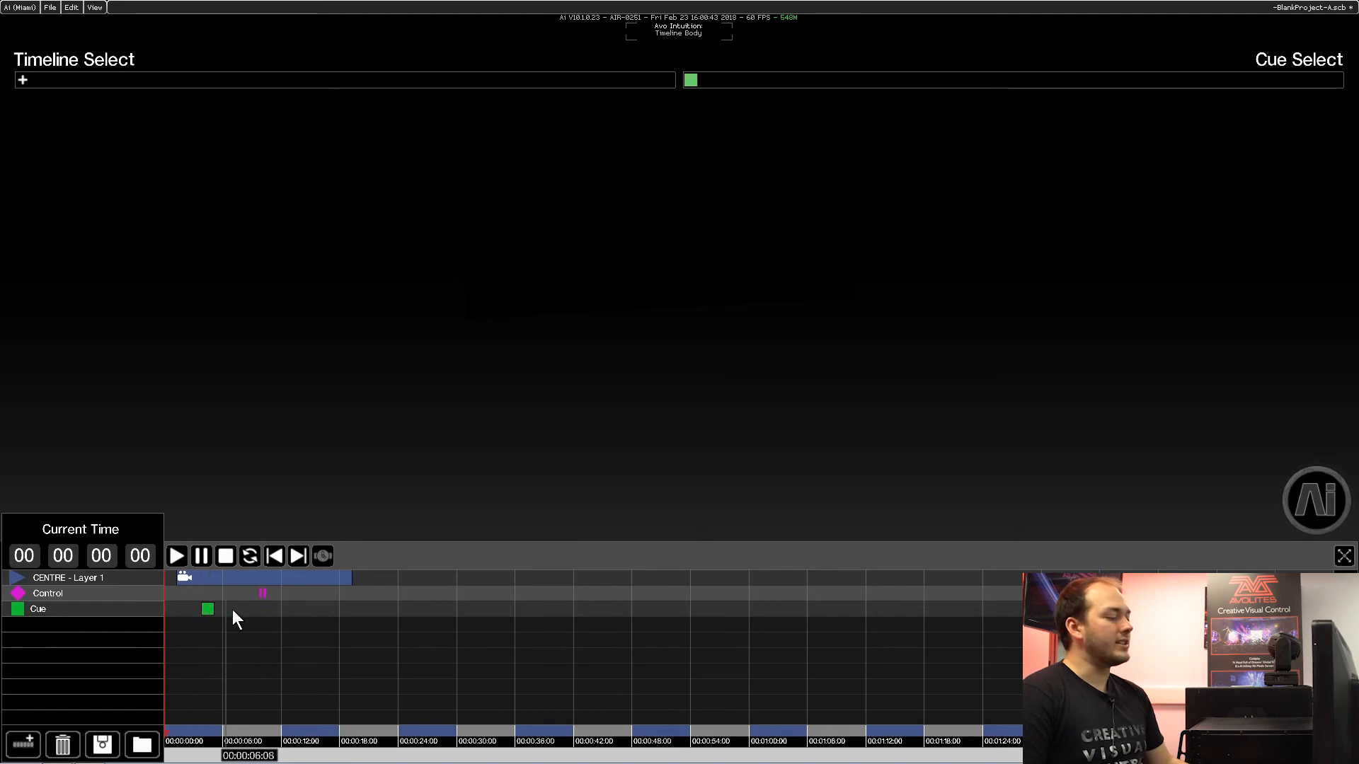
{"action": "left_click", "coordinate": [244, 609]}
{"action": "left_click", "coordinate": [295, 608]}
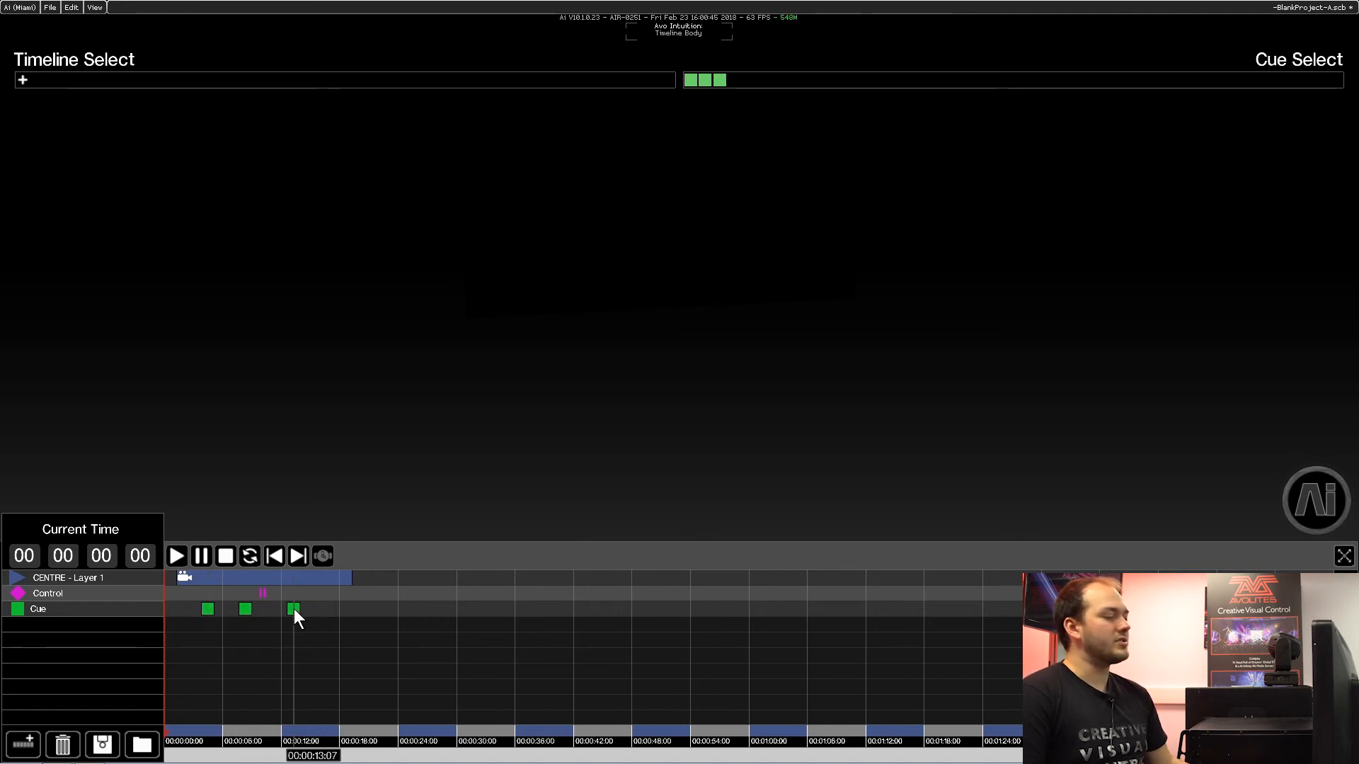
{"action": "left_click", "coordinate": [336, 611]}
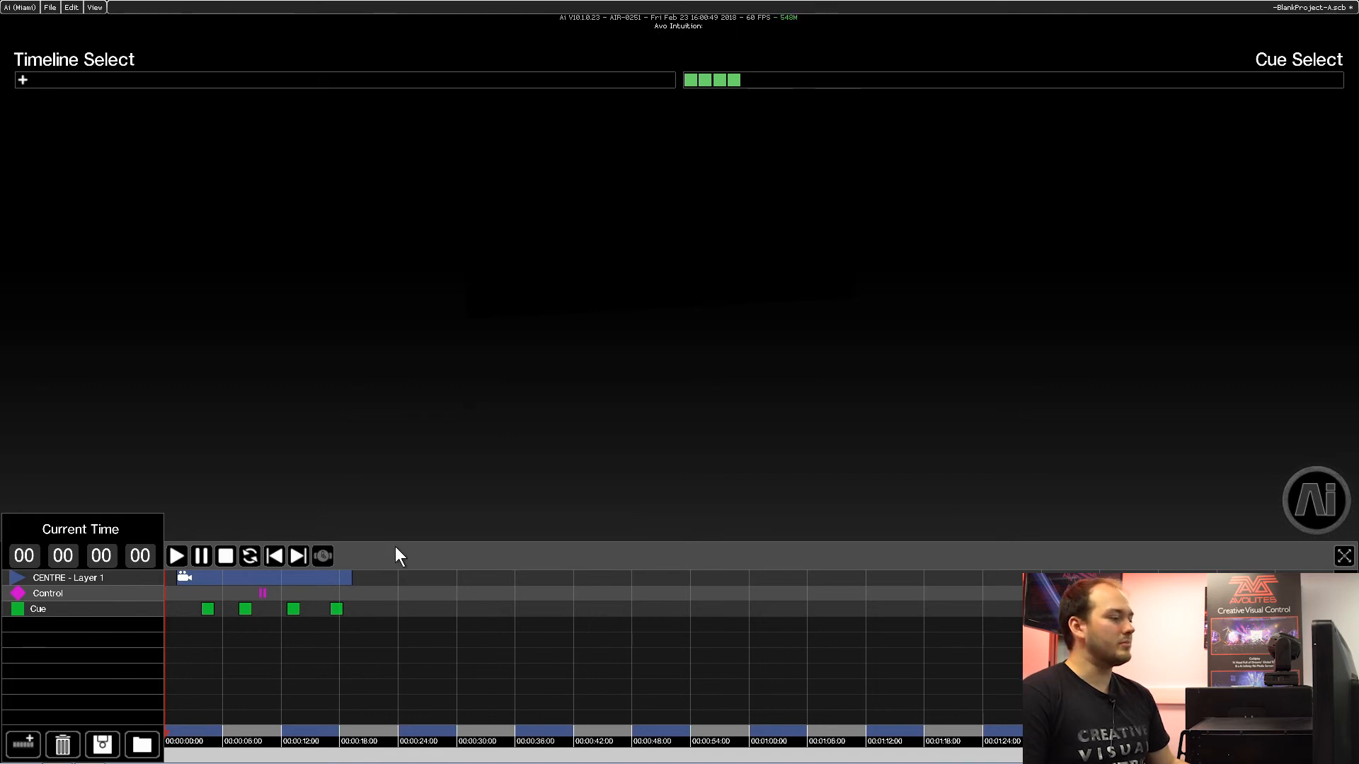
Play the timeline, resume it past the control point, jump to the first and second cues from Cue Select, and pause.
{"action": "left_click", "coordinate": [175, 554]}
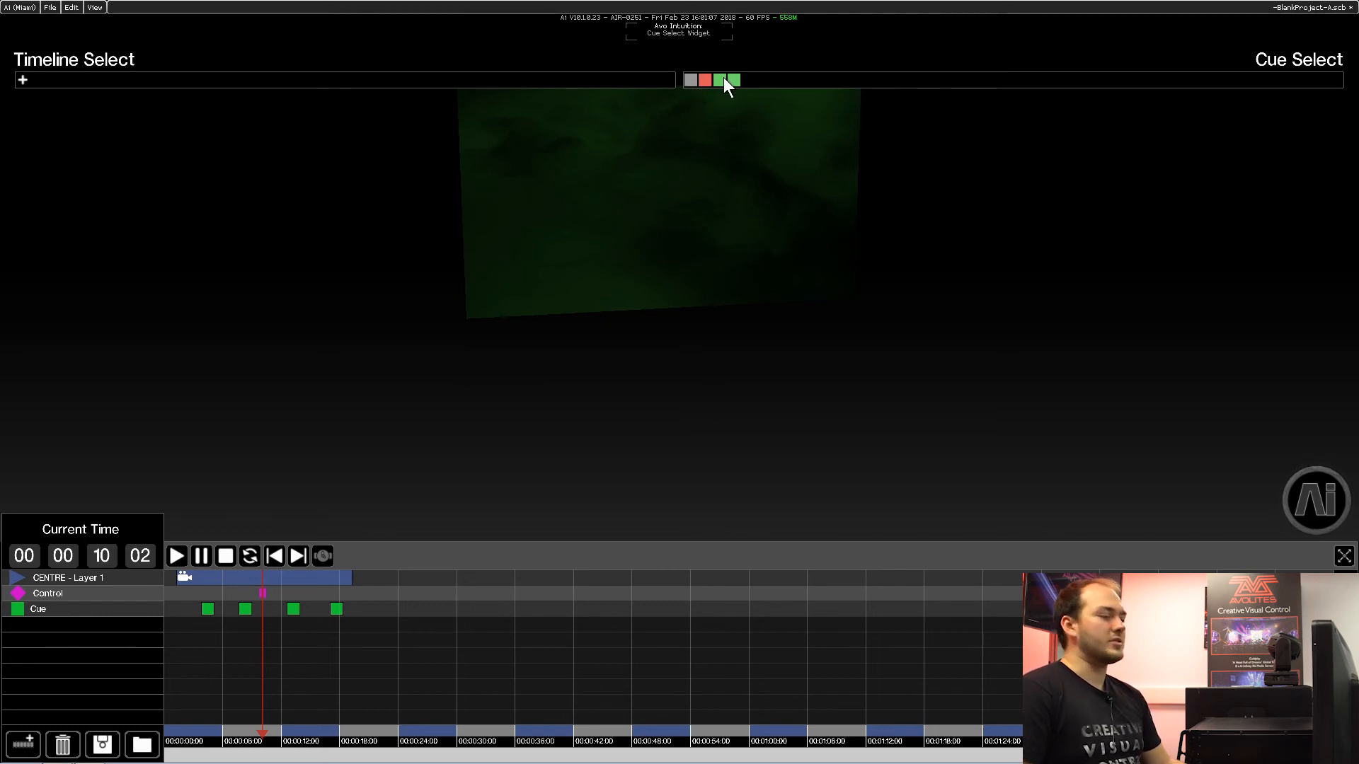
{"action": "left_click", "coordinate": [182, 551]}
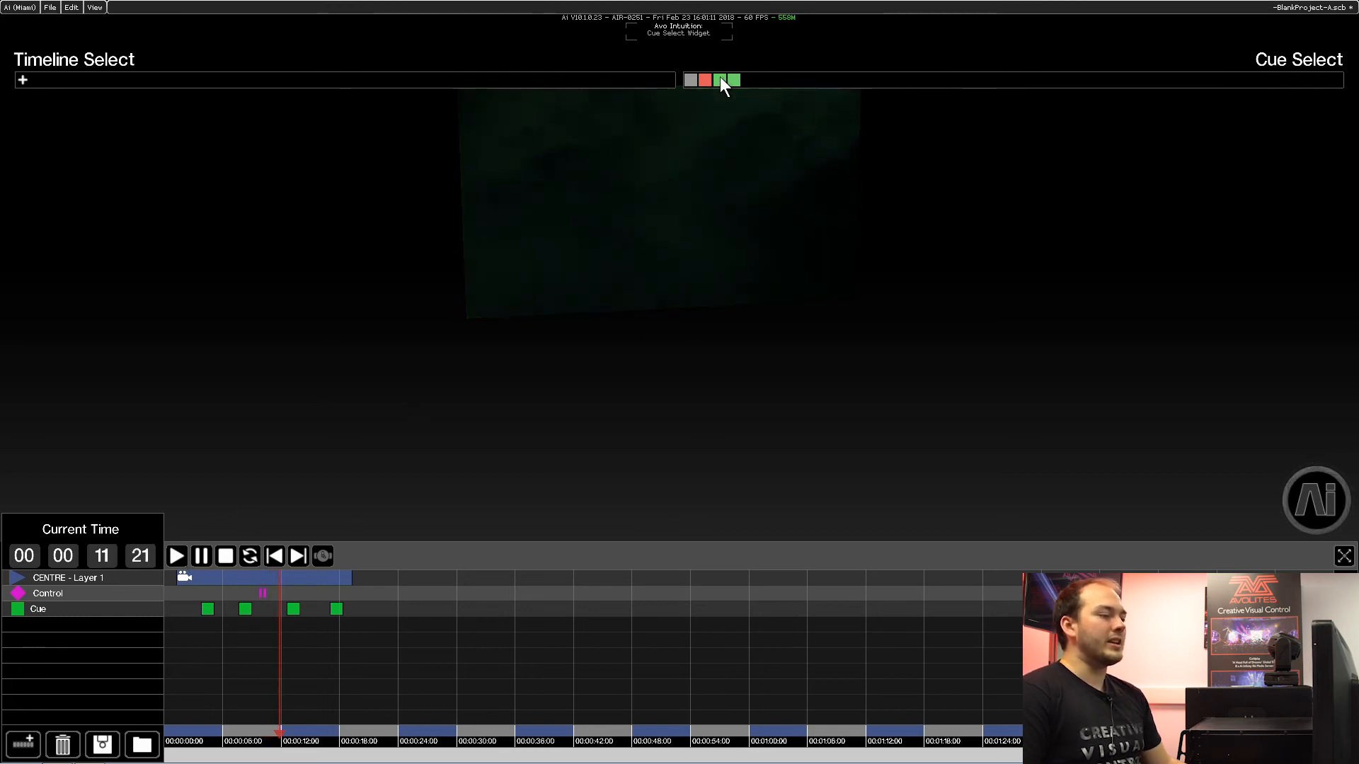
{"action": "left_click", "coordinate": [695, 79]}
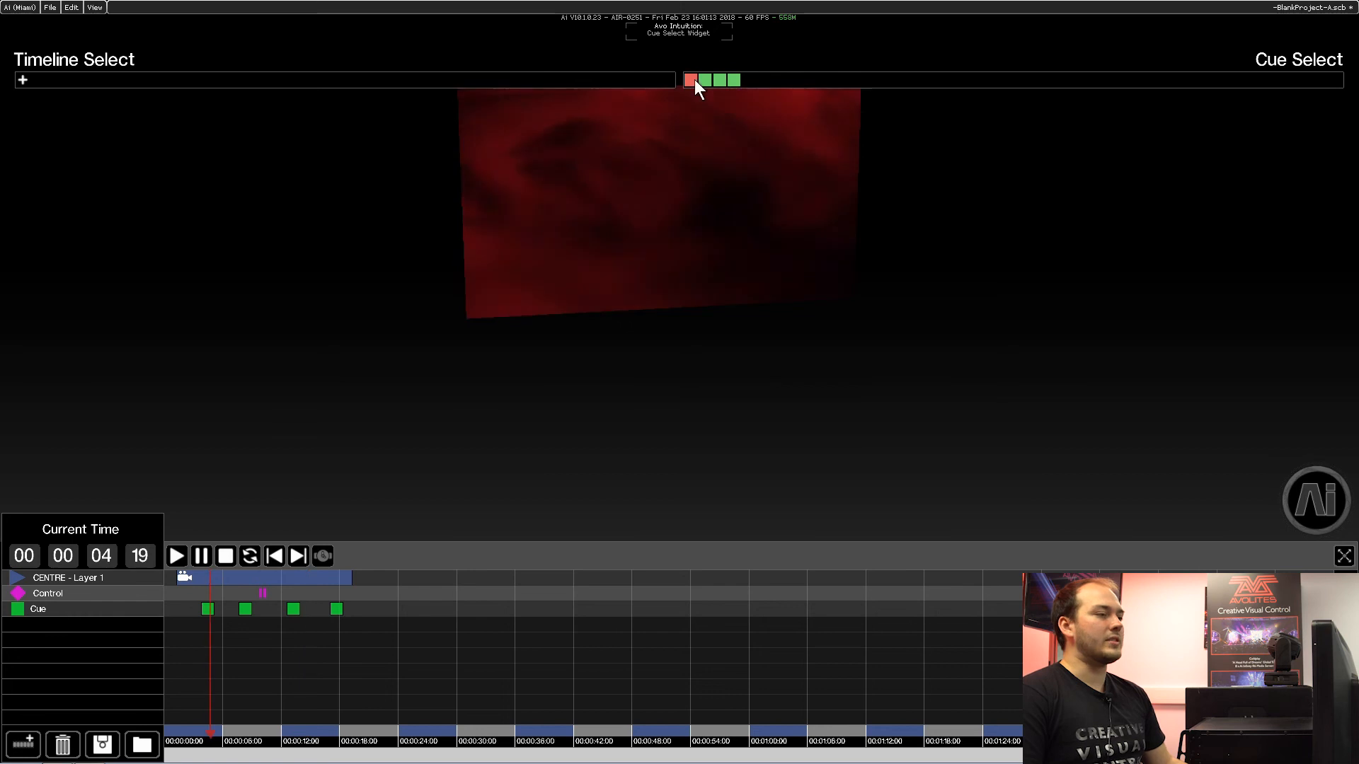
{"action": "left_click", "coordinate": [707, 80]}
{"action": "left_click", "coordinate": [202, 556]}
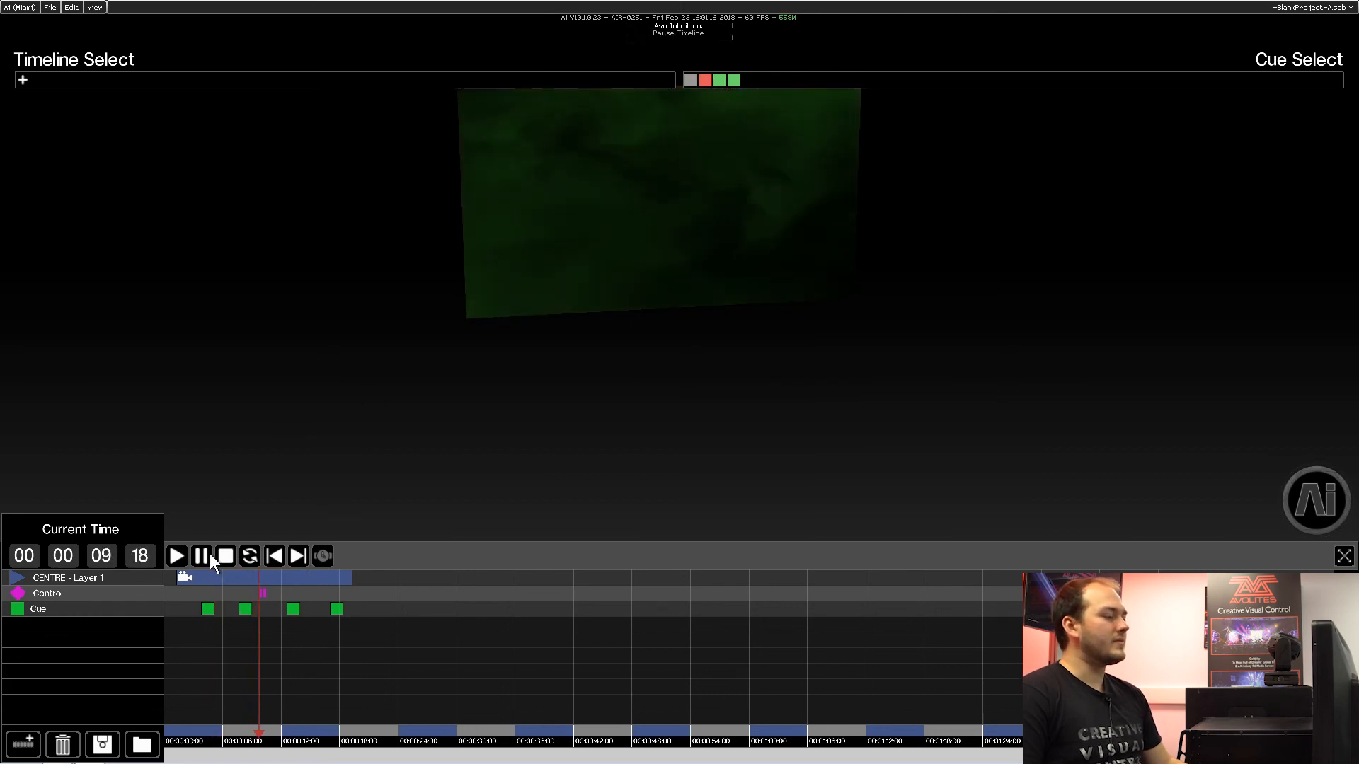
Name the first cue on the Cue track "Cue 1".
{"action": "right_click", "coordinate": [209, 611]}
{"action": "left_click", "coordinate": [239, 648]}
{"action": "type", "text": "Cue"}
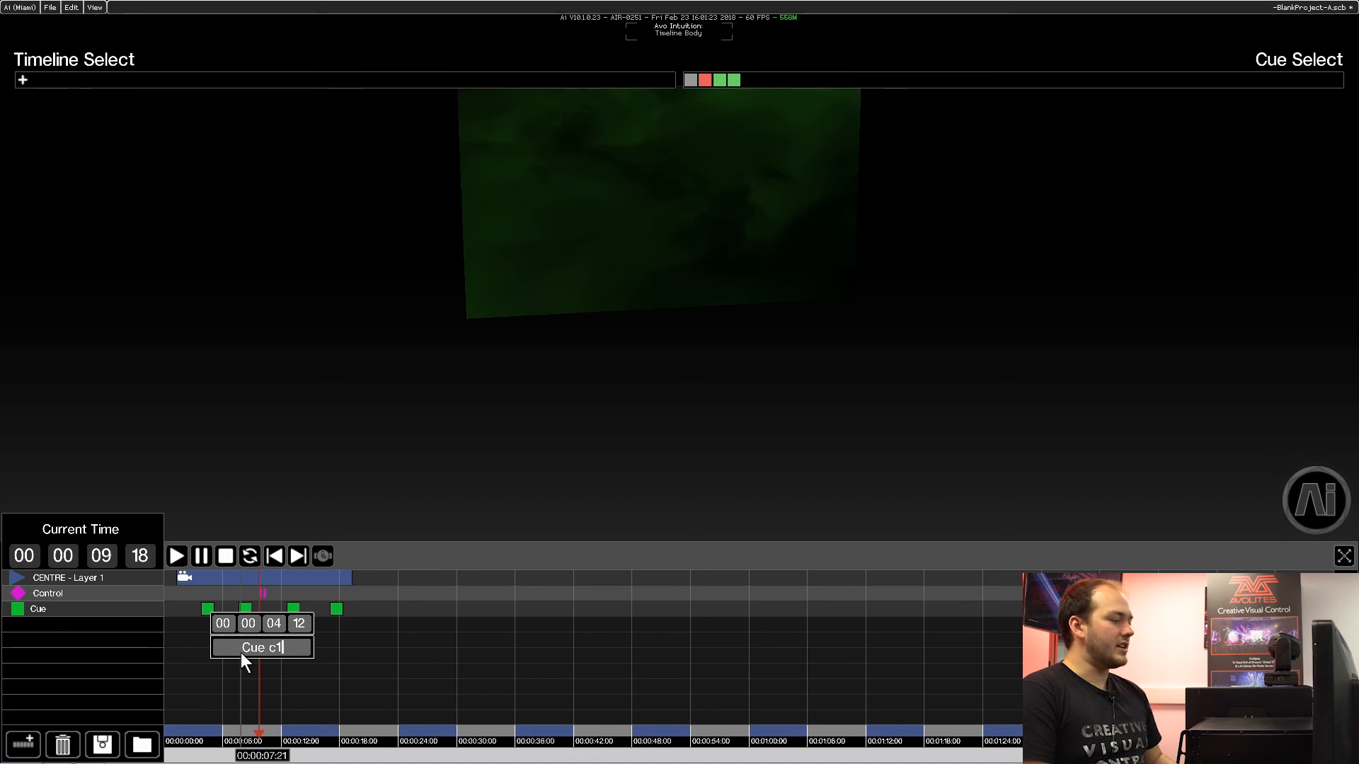
{"action": "type", "text": " 1"}
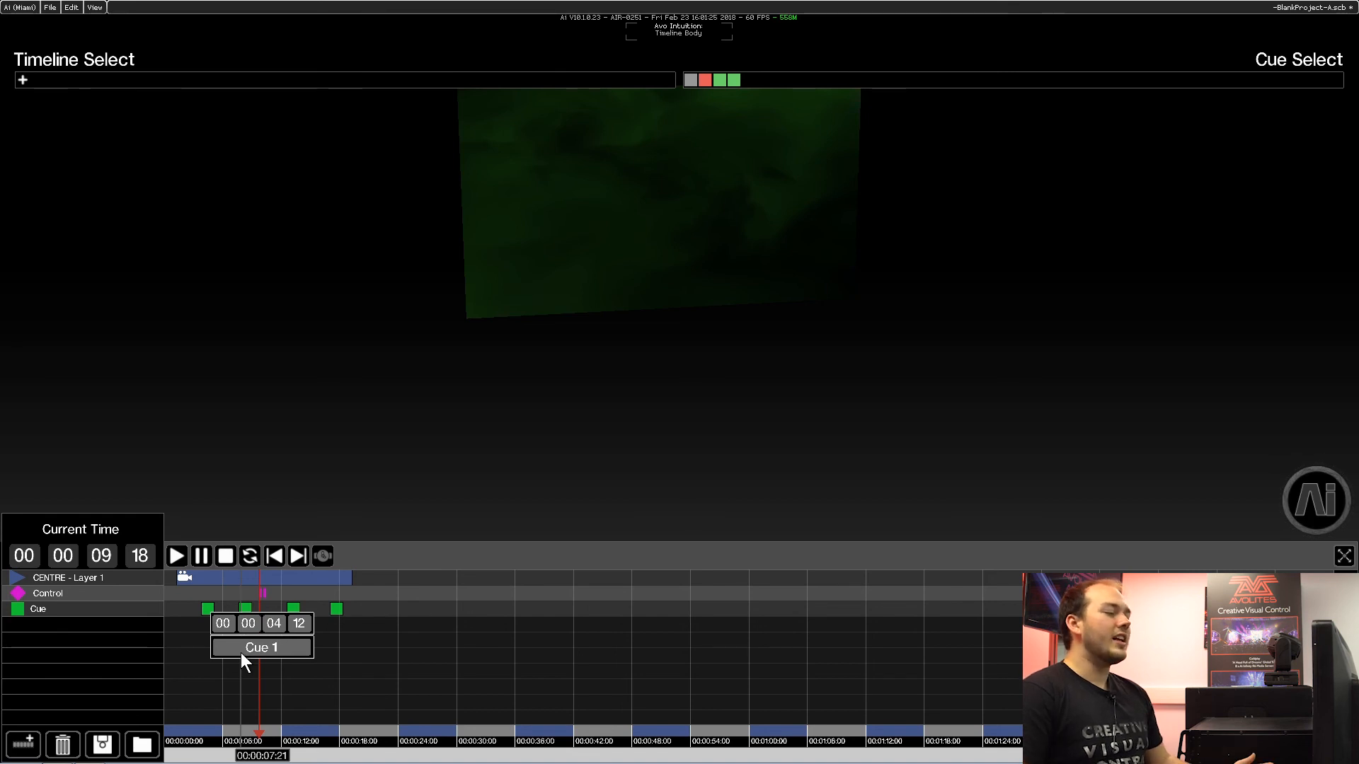
{"action": "key", "text": "Return"}
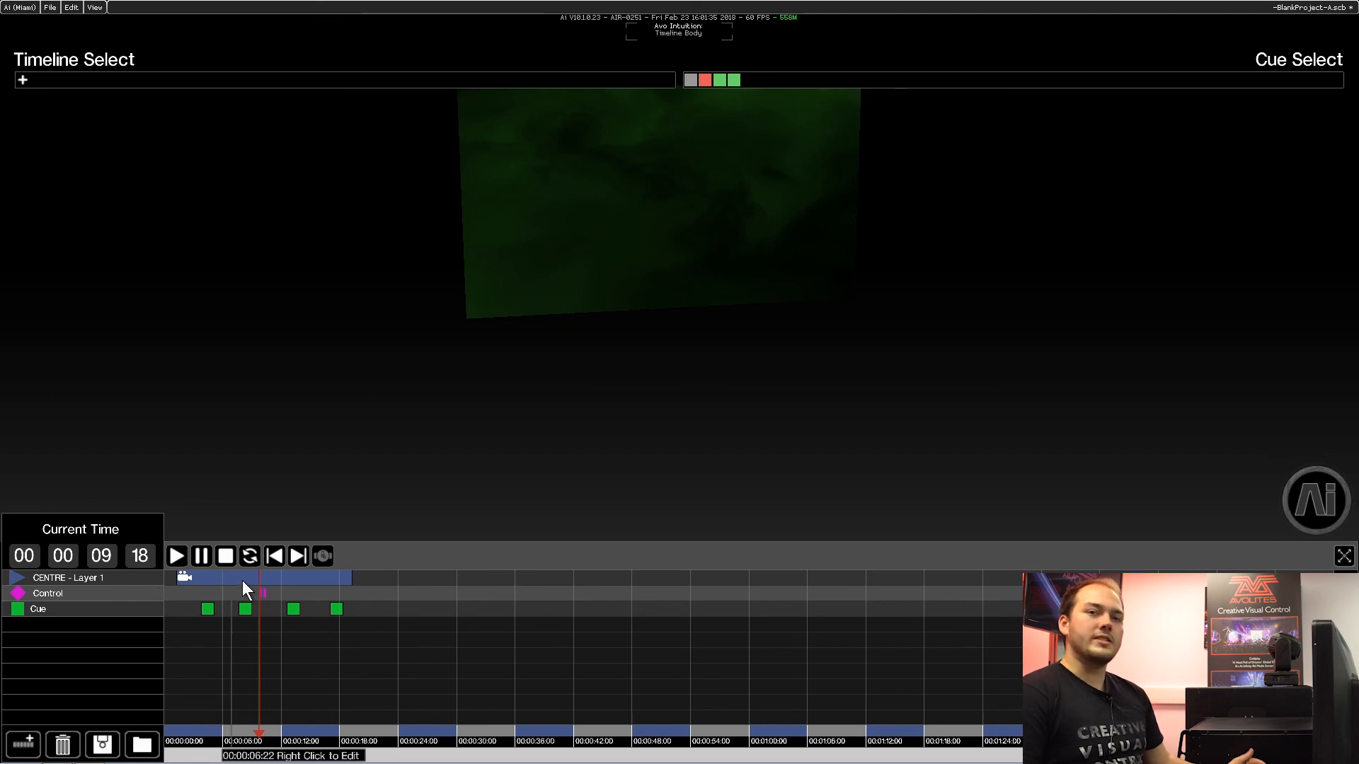
Lower layer 2's intensity on the Performance page, restore it to 100, and return to the Timeline page.
{"action": "mouse_move", "coordinate": [1300, 496]}
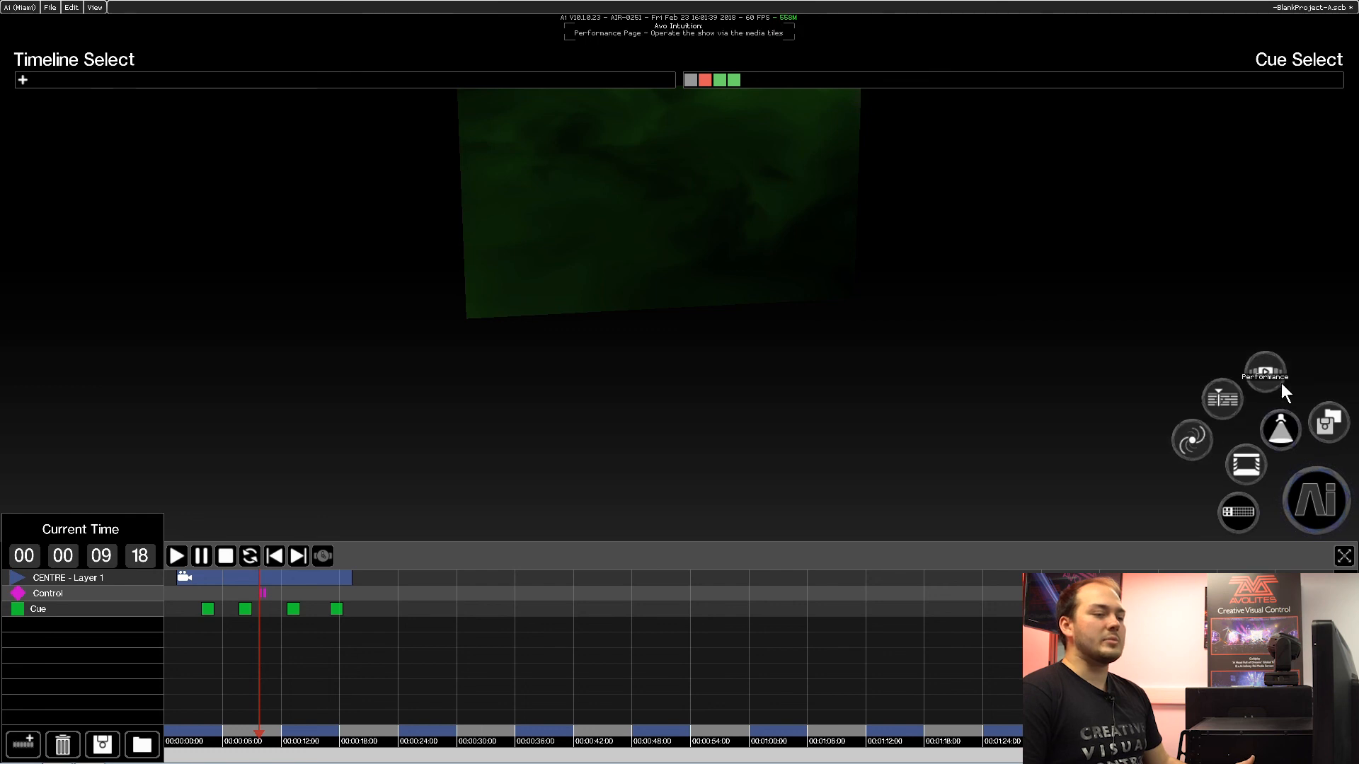
{"action": "left_click", "coordinate": [1273, 376]}
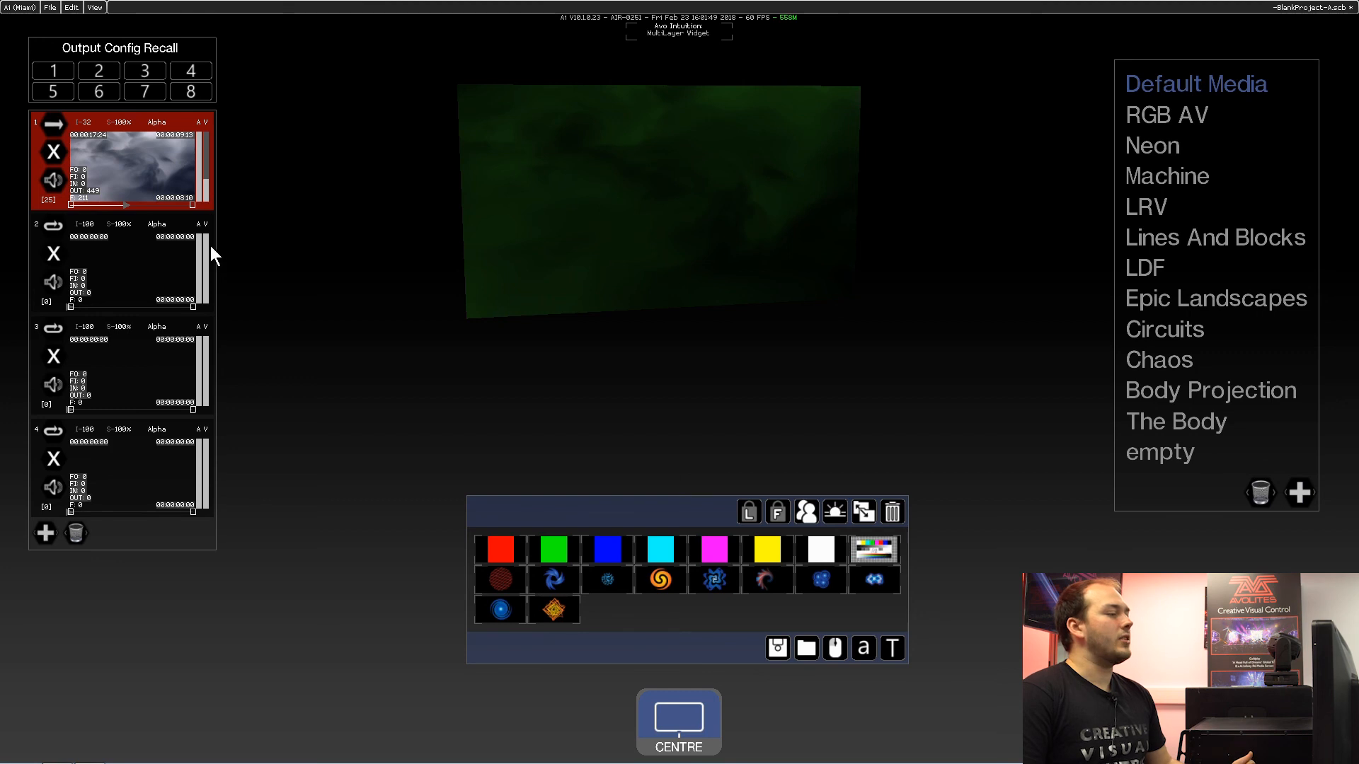
{"action": "left_click_drag", "start_coordinate": [207, 245], "coordinate": [206, 282]}
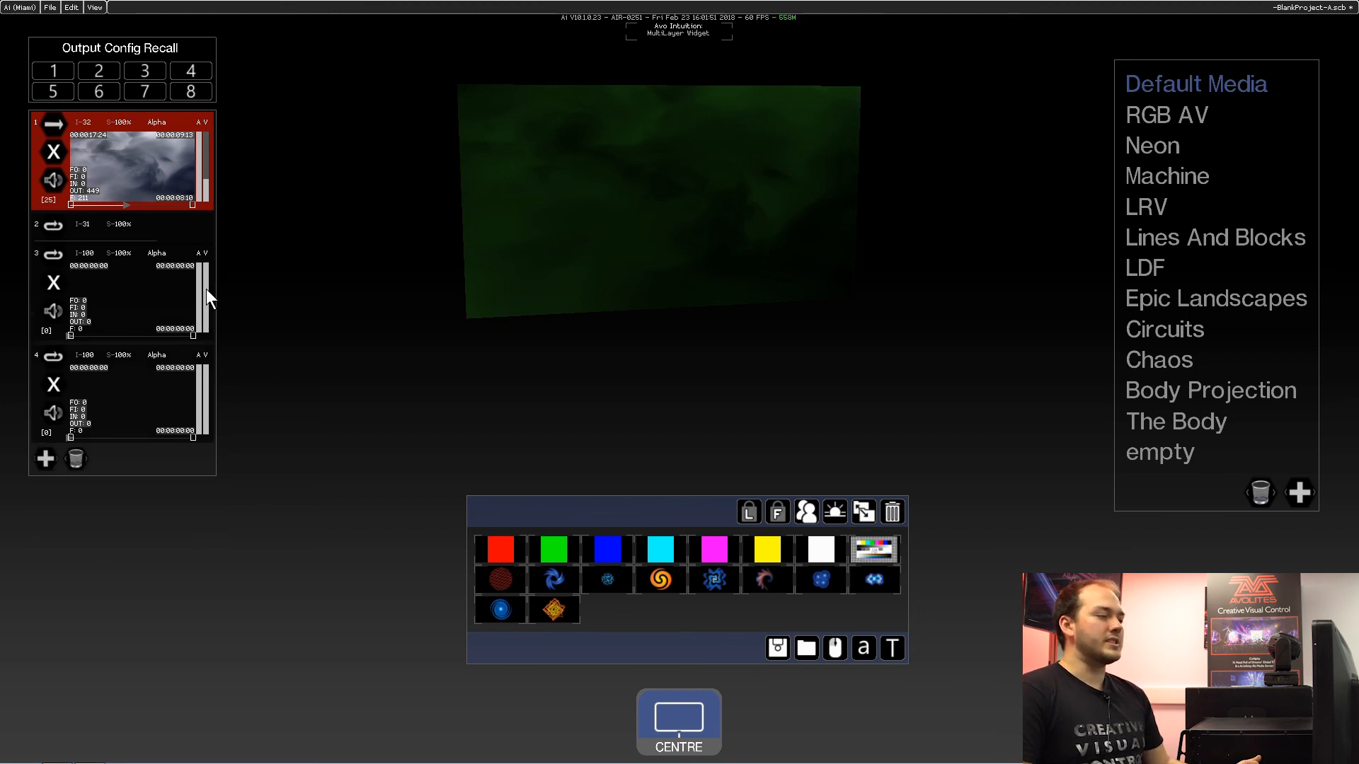
{"action": "left_click", "coordinate": [200, 227]}
{"action": "left_click_drag", "start_coordinate": [207, 265], "coordinate": [206, 218]}
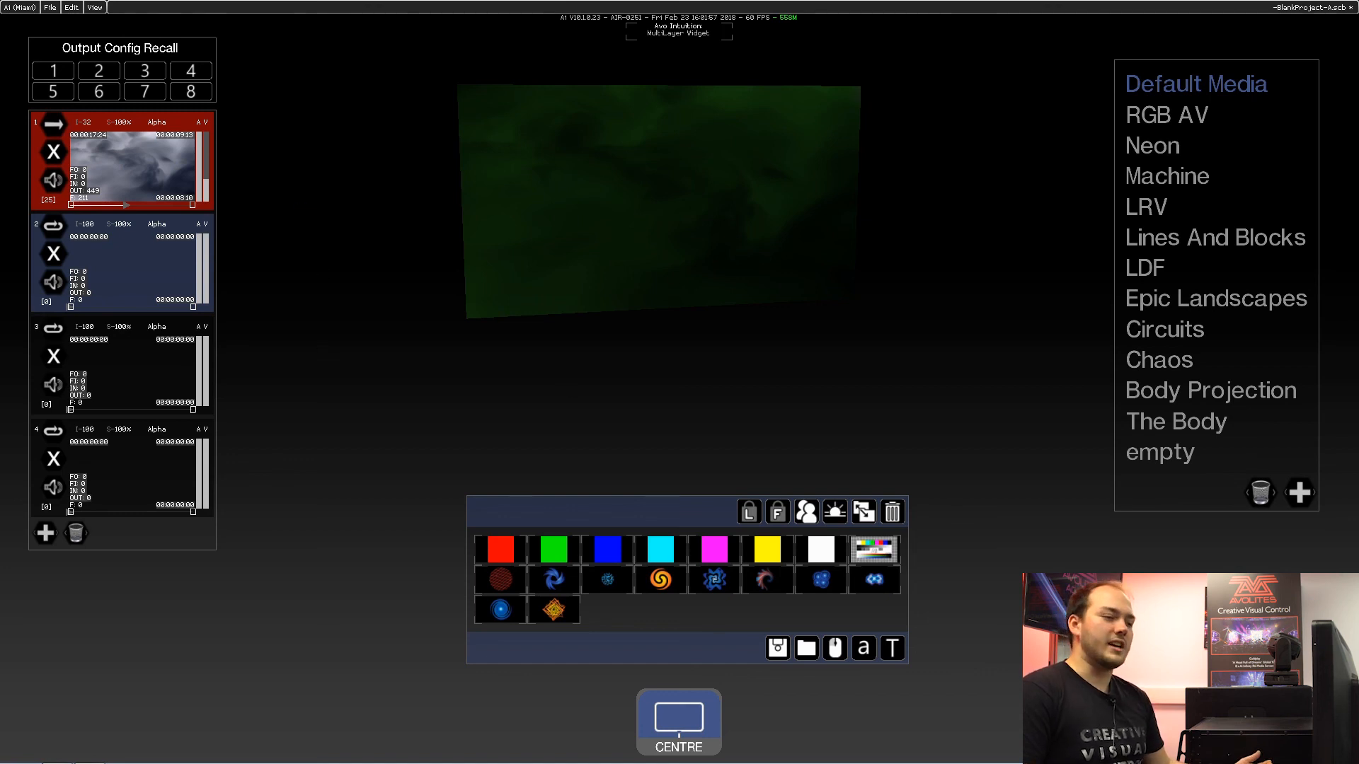
{"action": "left_click", "coordinate": [1312, 722]}
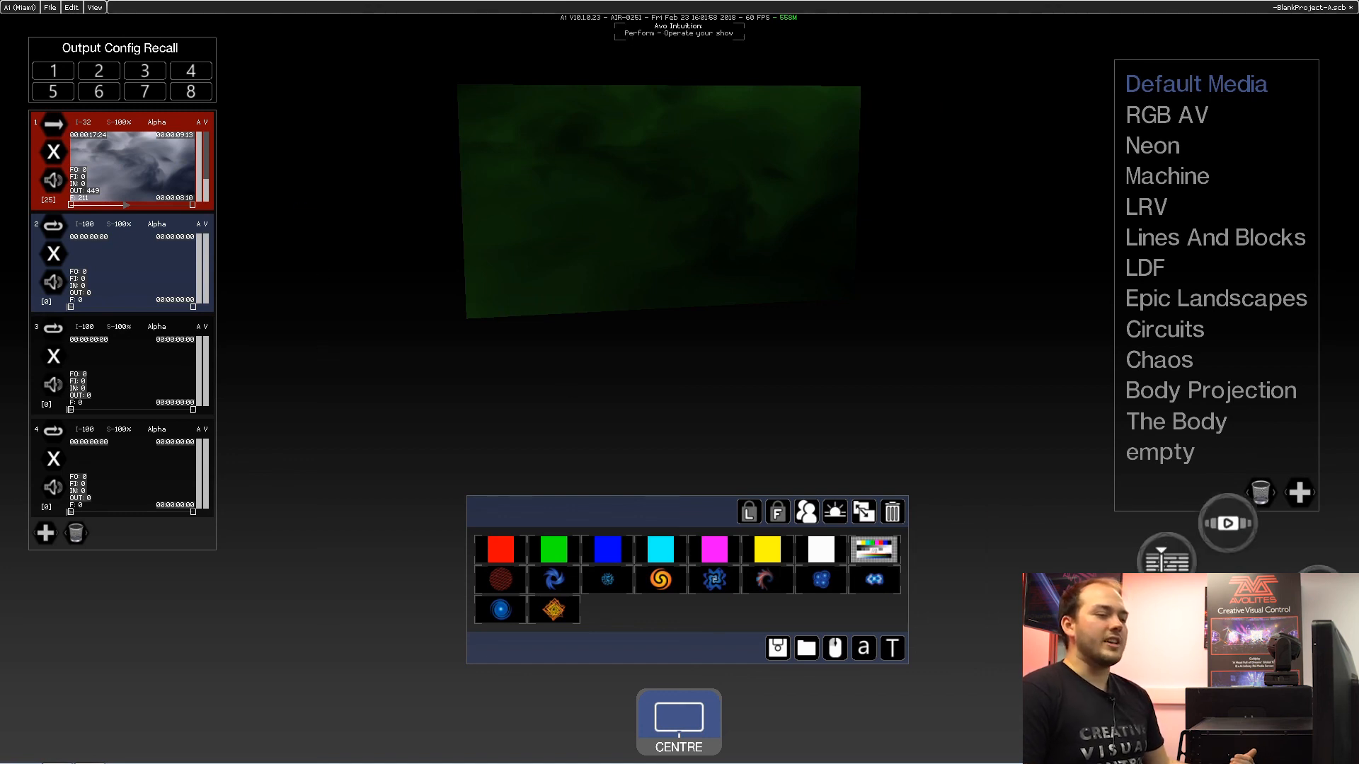
{"action": "left_click", "coordinate": [1190, 567]}
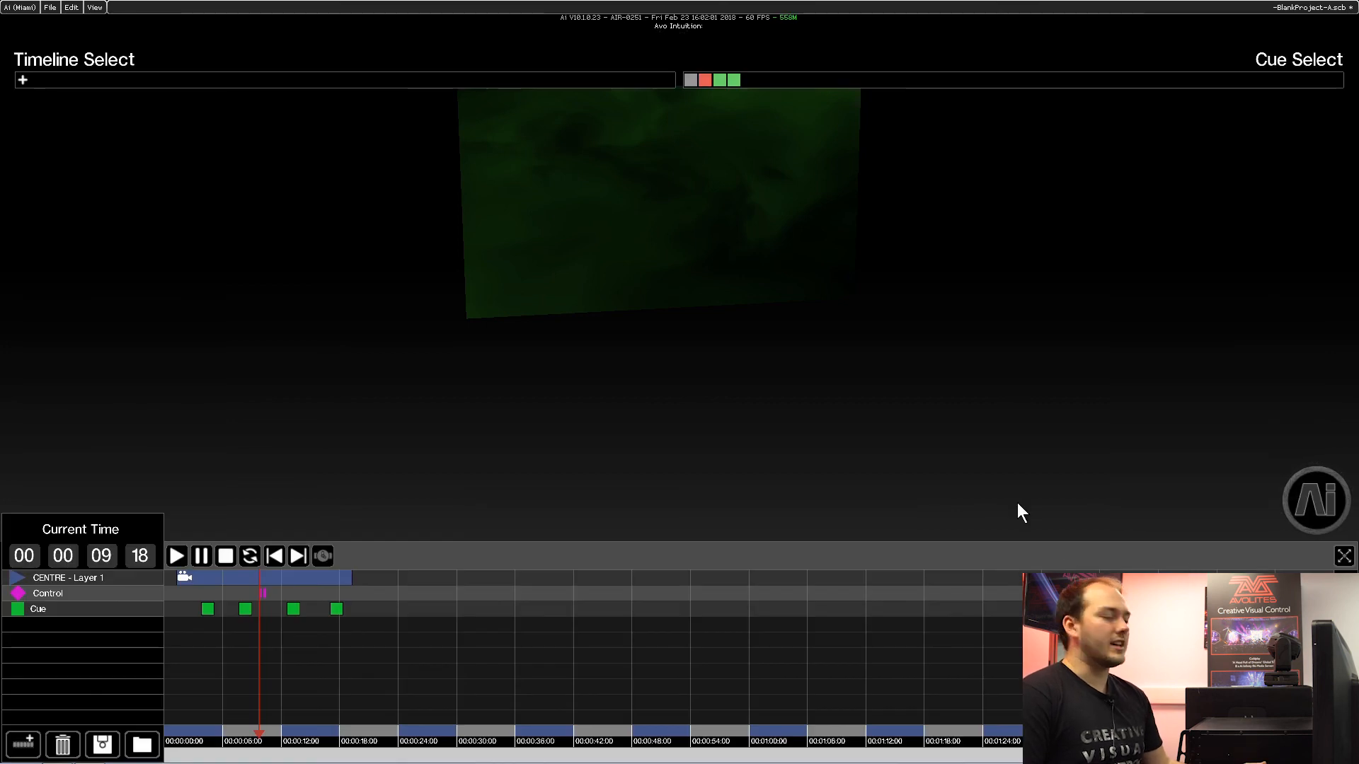